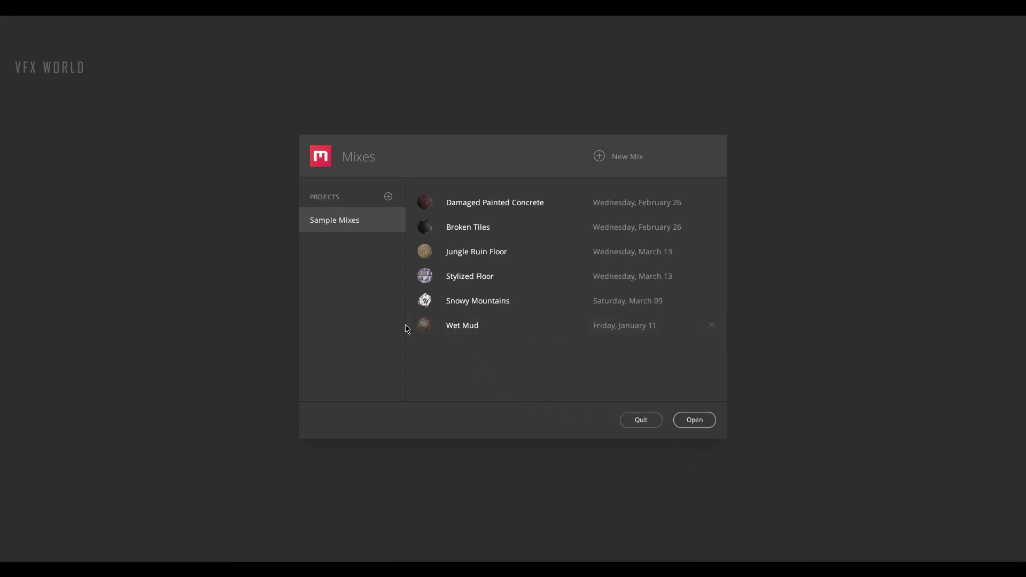
# Step: Open the Wet Mud sample mix in Quixel Mixer and start orbiting its mud plane
pyautogui.click(480, 332)
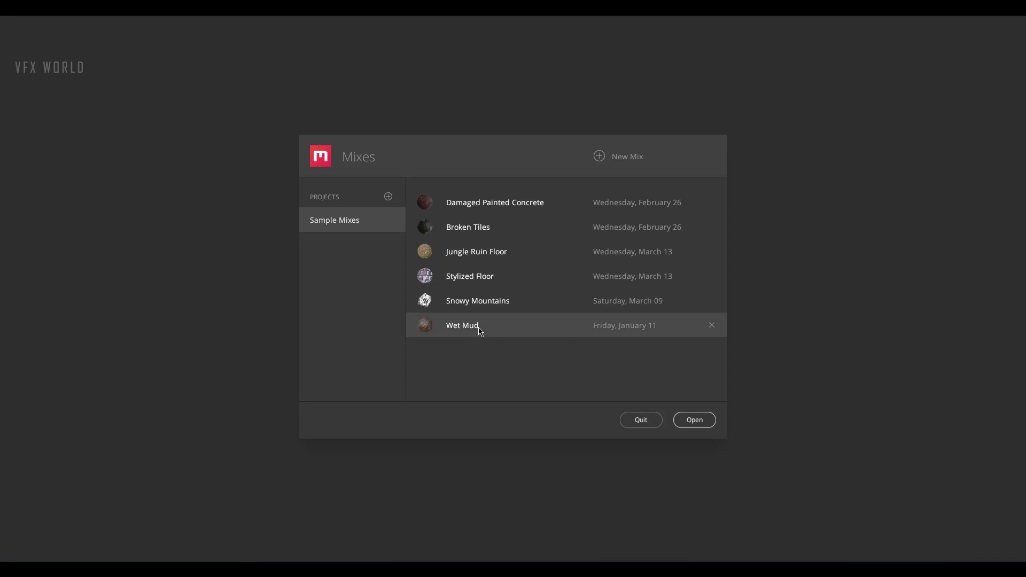
pyautogui.click(708, 421)
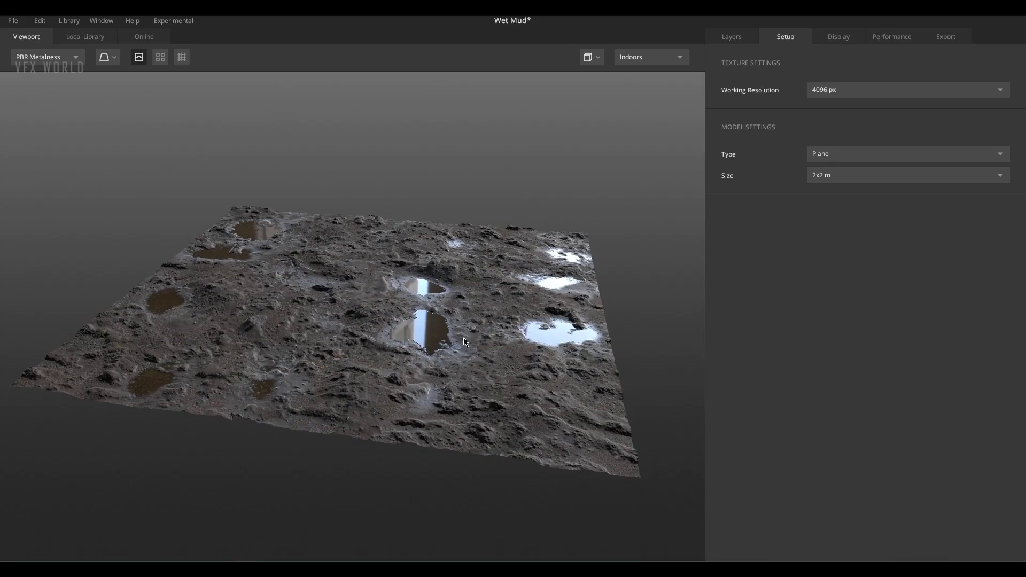
pyautogui.moveTo(446, 354)
pyautogui.mouseDown()
pyautogui.moveTo(316, 358)
pyautogui.moveTo(433, 355)
pyautogui.mouseUp()
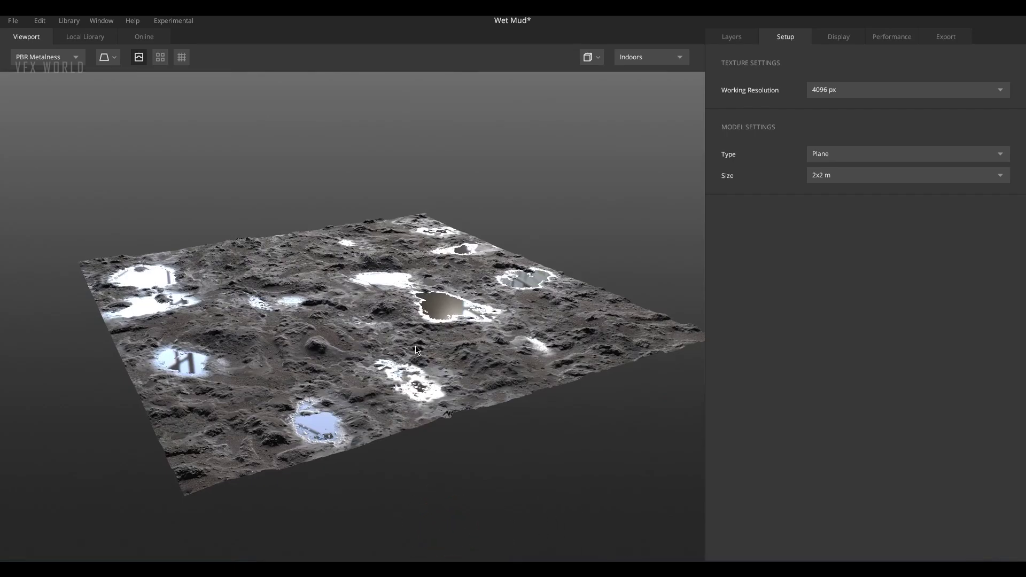
pyautogui.moveTo(412, 346)
pyautogui.mouseDown()
pyautogui.moveTo(423, 354)
pyautogui.moveTo(414, 355)
pyautogui.mouseUp()
pyautogui.moveTo(295, 369); pyautogui.dragTo(355, 355)
# Step: Inspect the puddled mud plane from several angles and distances, then show its layer stack
pyautogui.scroll(5, 348, 345)
pyautogui.scroll(-5, 348, 345)
pyautogui.scroll(5, 359, 361)
pyautogui.scroll(-5, 367, 356)
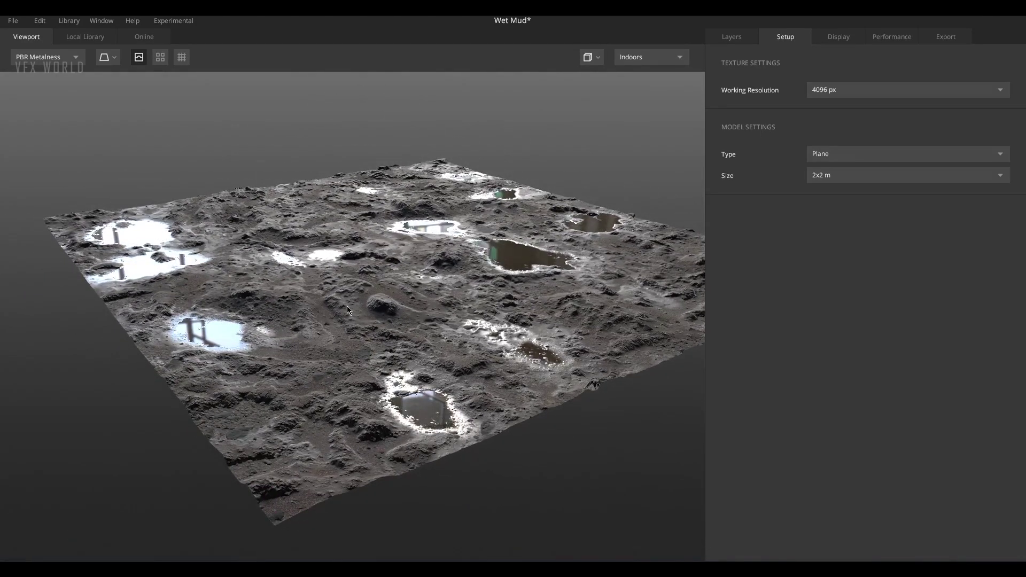
pyautogui.scroll(3, 349, 306)
pyautogui.scroll(-3, 351, 306)
pyautogui.scroll(4, 351, 307)
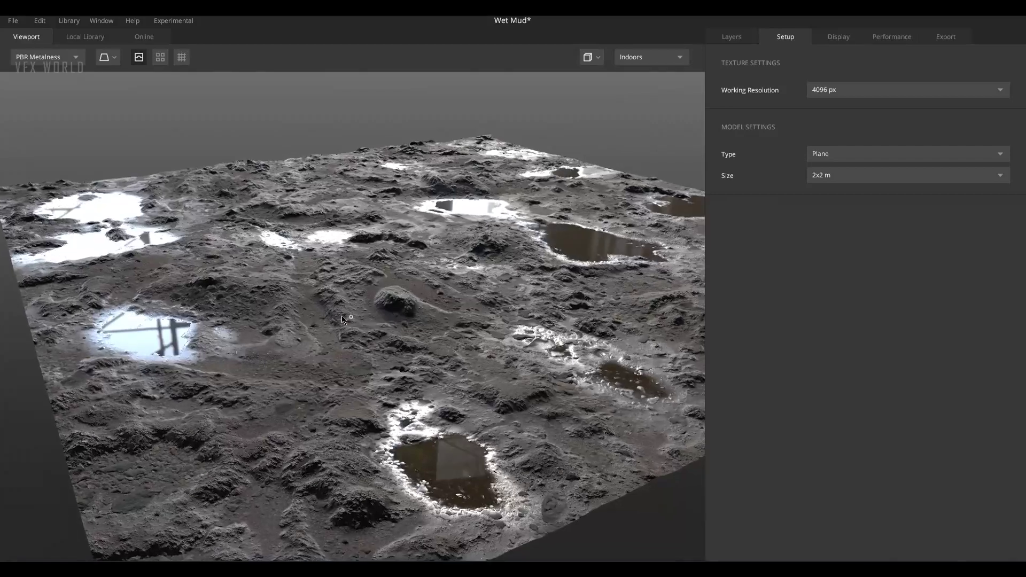
pyautogui.moveTo(342, 319); pyautogui.dragTo(361, 315)
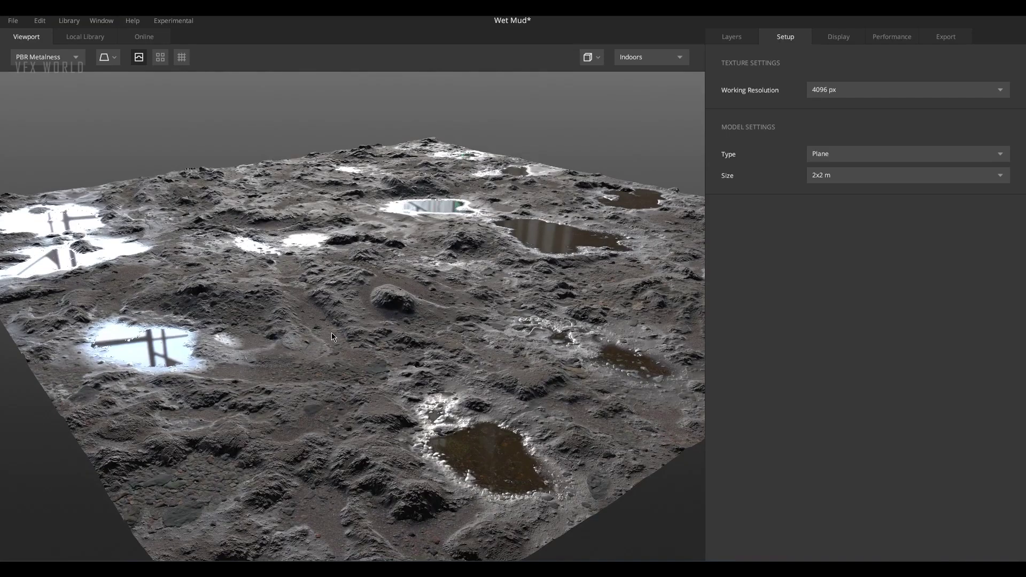
pyautogui.scroll(4, 332, 337)
pyautogui.scroll(5, 332, 334)
pyautogui.scroll(-5, 331, 333)
pyautogui.moveTo(327, 340); pyautogui.dragTo(590, 342)
pyautogui.moveTo(591, 343); pyautogui.dragTo(537, 385, button='middle')
pyautogui.moveTo(537, 385); pyautogui.dragTo(312, 322)
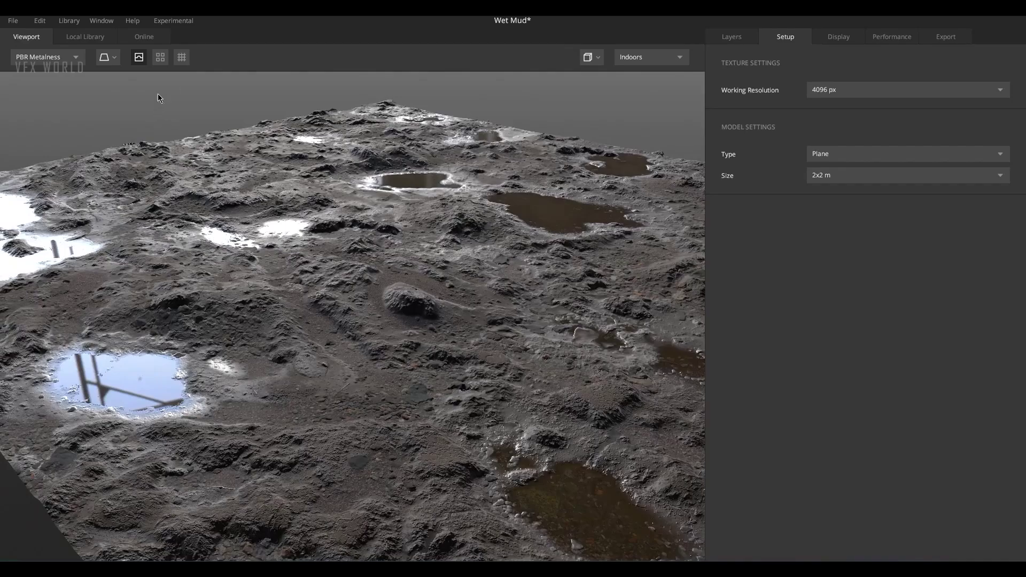
pyautogui.click(744, 42)
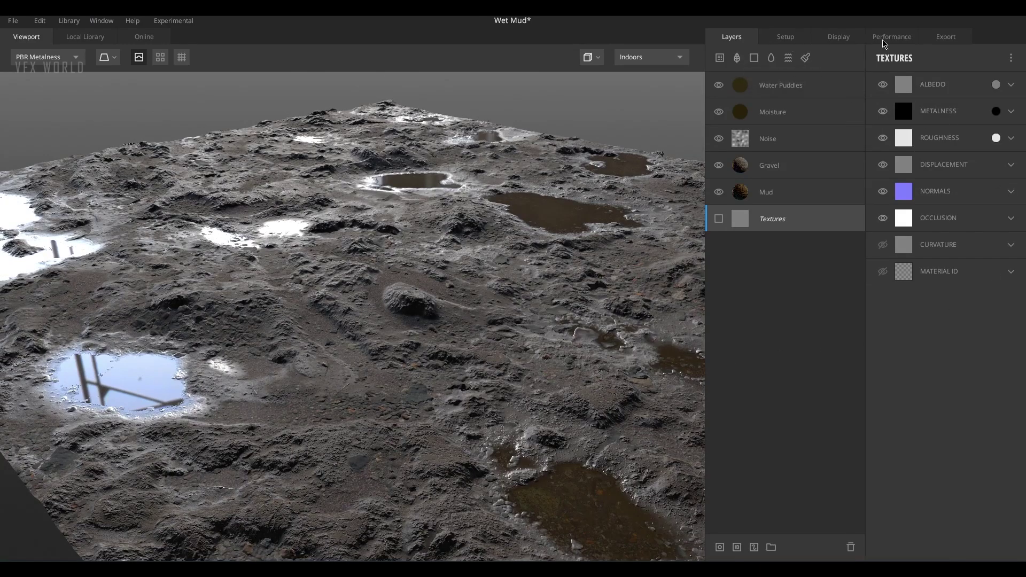
# Step: Browse the settings tabs, then raise the Mud layer's blend Threshold to 0.199
pyautogui.click(884, 44)
pyautogui.click(845, 41)
pyautogui.click(791, 39)
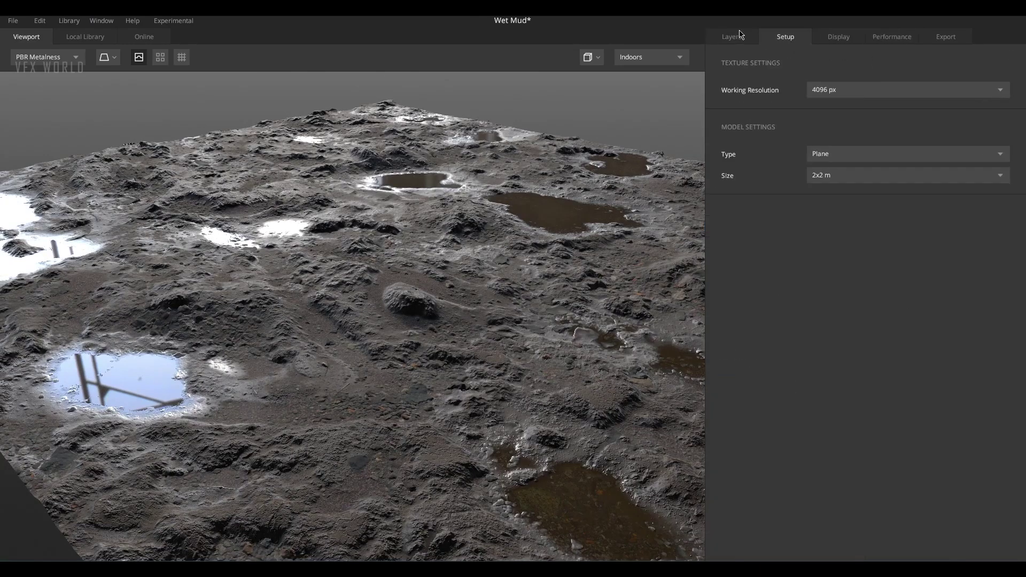
pyautogui.click(740, 36)
pyautogui.click(780, 190)
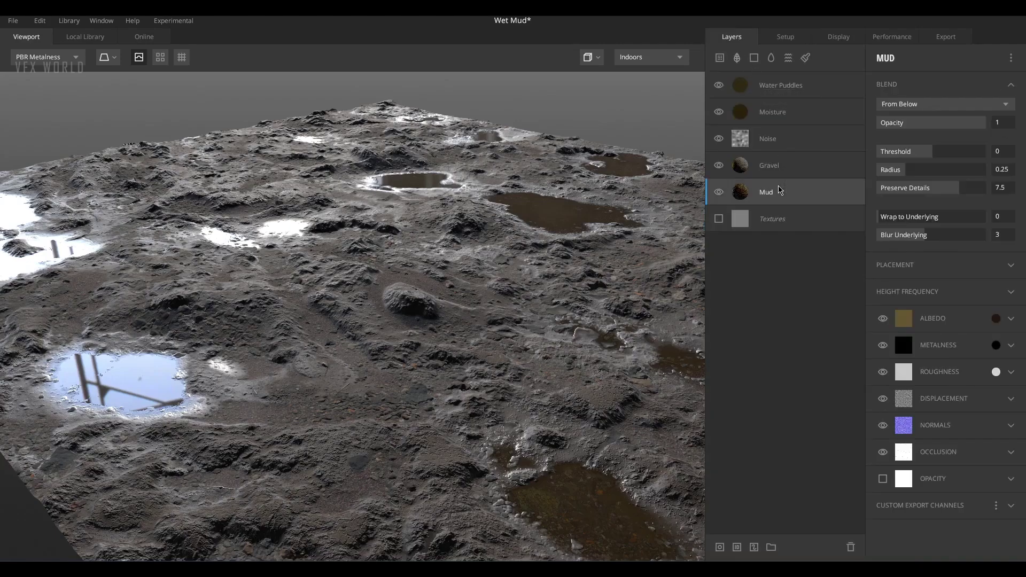
pyautogui.click(937, 155)
# Step: Review the Gravel layer on the whole tile and bring up the export settings
pyautogui.click(788, 171)
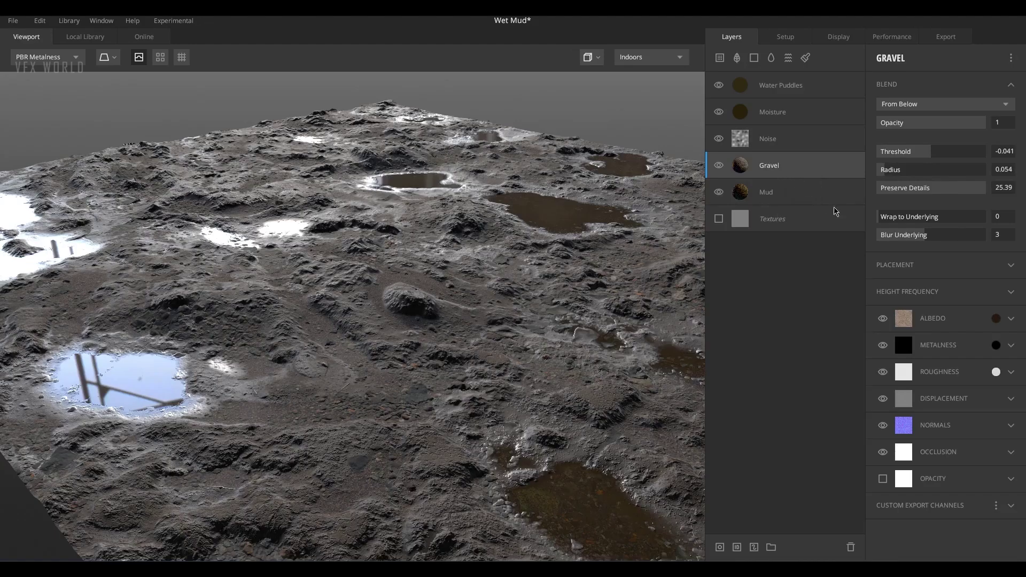
pyautogui.moveTo(451, 246)
pyautogui.mouseDown()
pyautogui.moveTo(520, 264)
pyautogui.moveTo(421, 264)
pyautogui.mouseUp()
pyautogui.moveTo(524, 264); pyautogui.dragTo(574, 316, button='middle')
pyautogui.scroll(-4, 366, 262)
pyautogui.scroll(4, 368, 267)
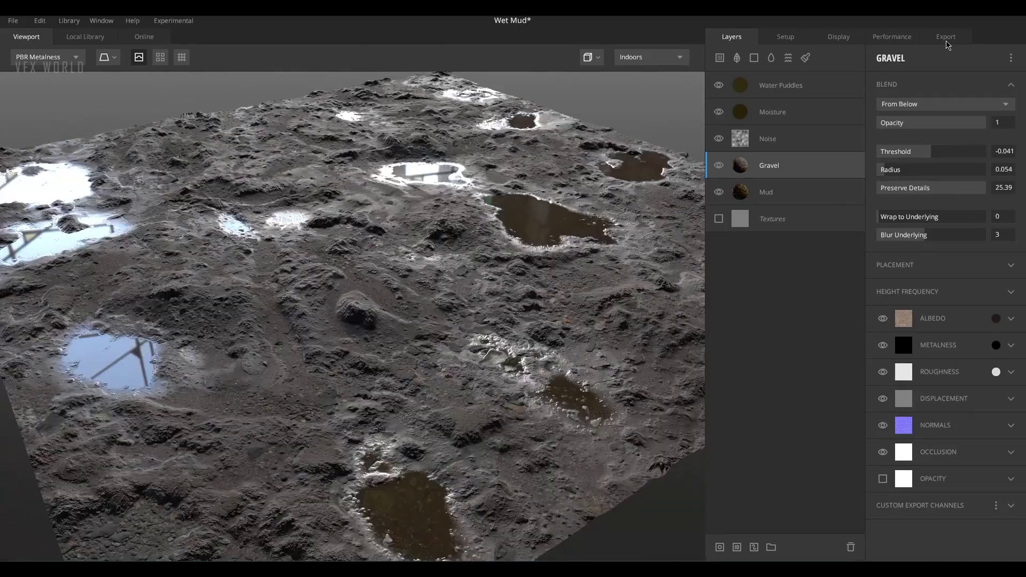
pyautogui.click(947, 38)
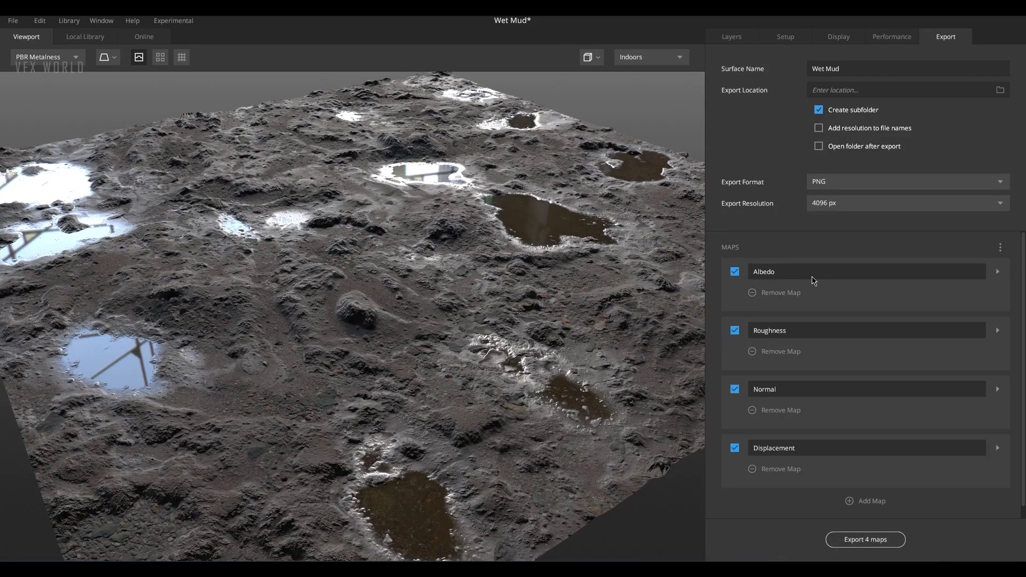
pyautogui.moveTo(498, 363); pyautogui.dragTo(518, 346)
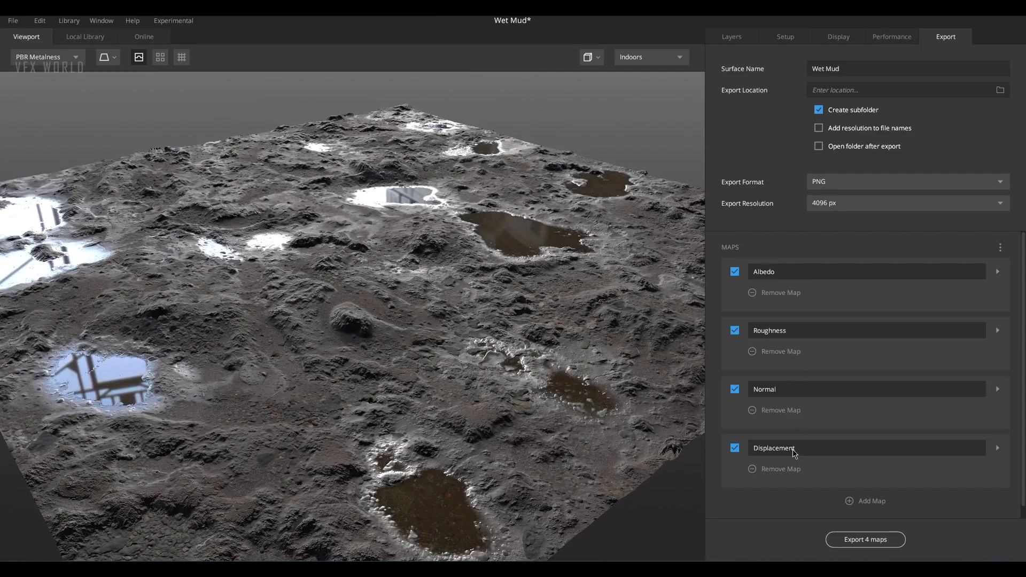
pyautogui.click(998, 272)
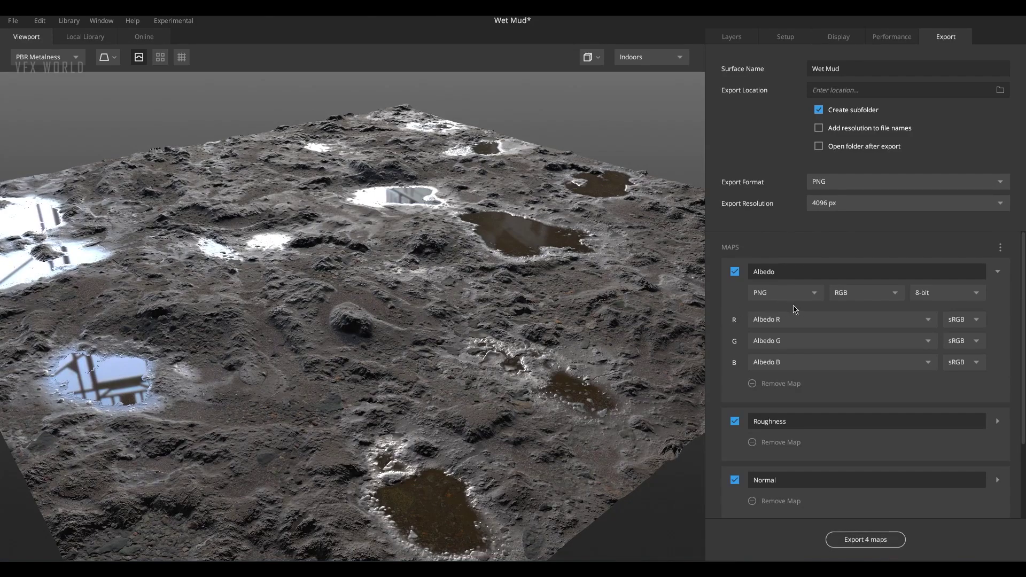
pyautogui.click(810, 297)
pyautogui.click(810, 297)
pyautogui.click(810, 297)
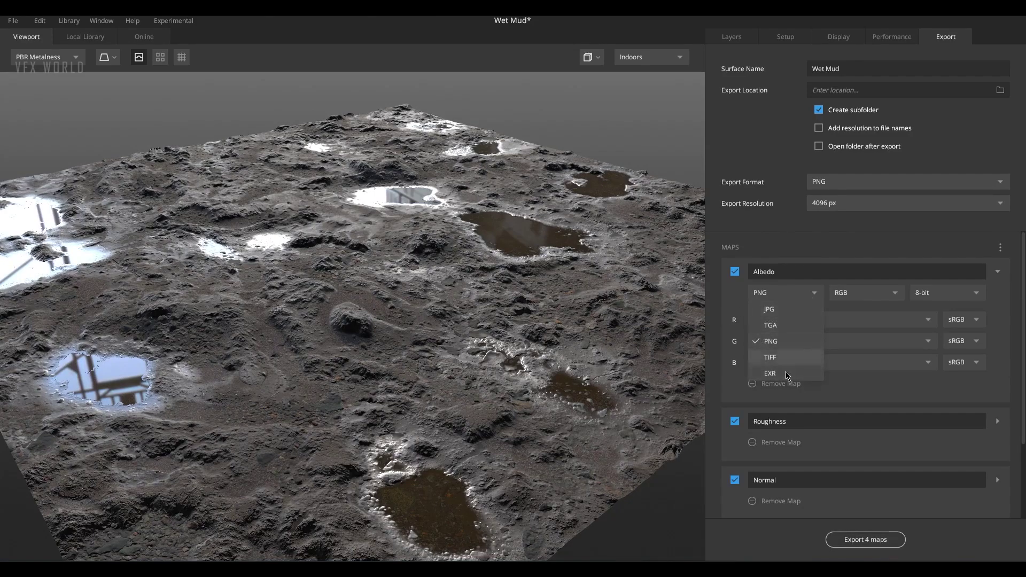
pyautogui.click(463, 368)
pyautogui.moveTo(463, 367)
pyautogui.keyDown('alt'); pyautogui.mouseDown()
pyautogui.moveTo(495, 370)
pyautogui.moveTo(451, 368)
pyautogui.moveTo(478, 356)
pyautogui.mouseUp(); pyautogui.keyUp('alt')
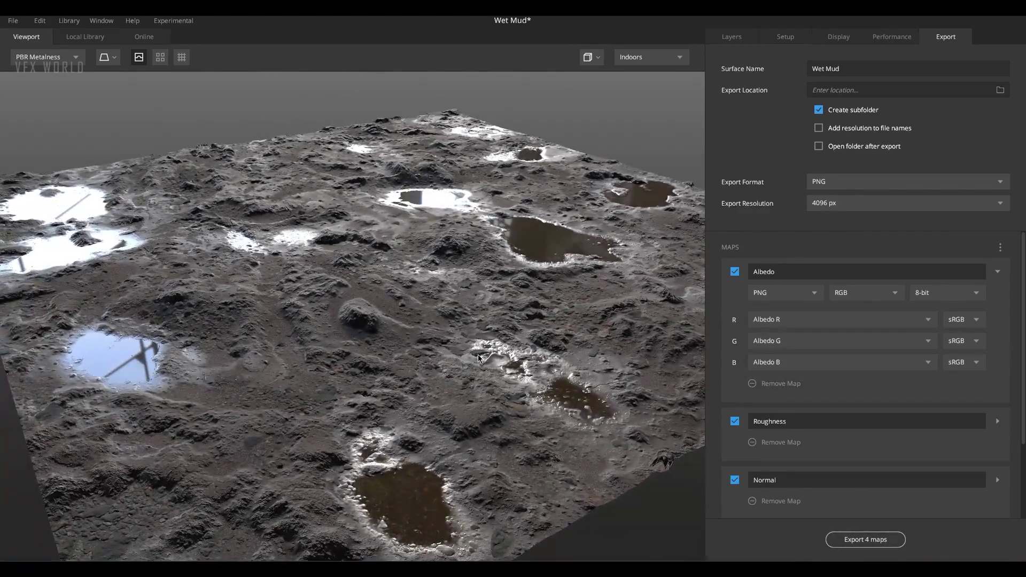
pyautogui.click(998, 273)
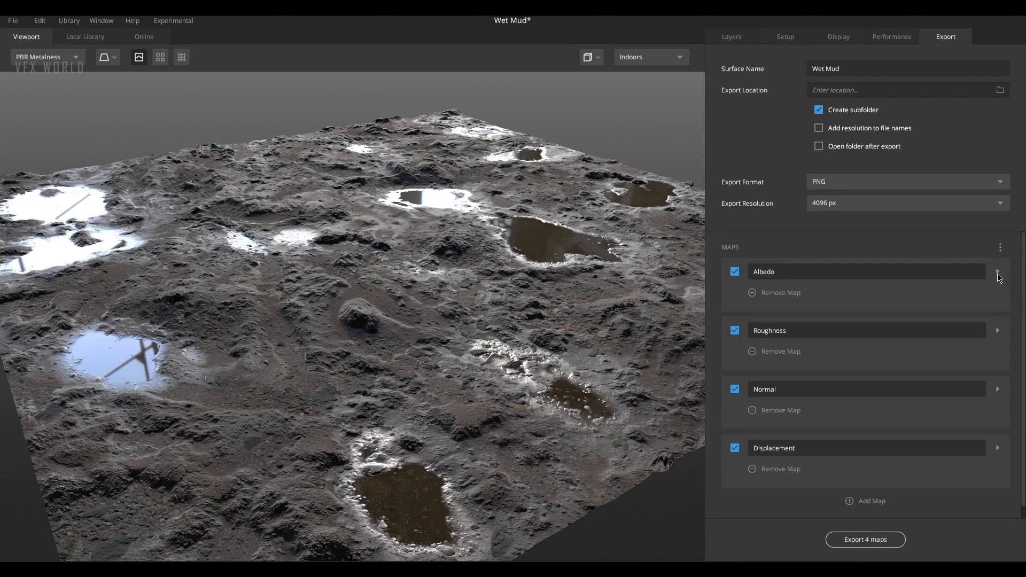
pyautogui.click(998, 449)
# Step: Collapse the Displacement map options and orbit the mud surface to a steeper angle
pyautogui.click(998, 449)
pyautogui.moveTo(425, 363); pyautogui.dragTo(387, 354)
pyautogui.scroll(3, 400, 368)
pyautogui.scroll(-4, 383, 367)
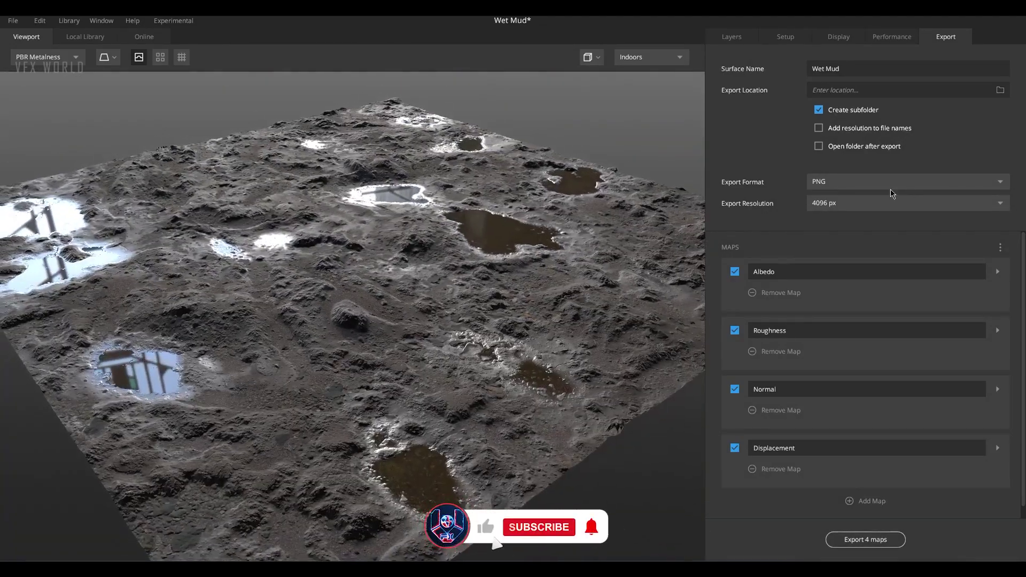
# Step: Keep the surface name Wet Mud, cancel the export-folder browser, and re-angle the terrain view
pyautogui.click(854, 68)
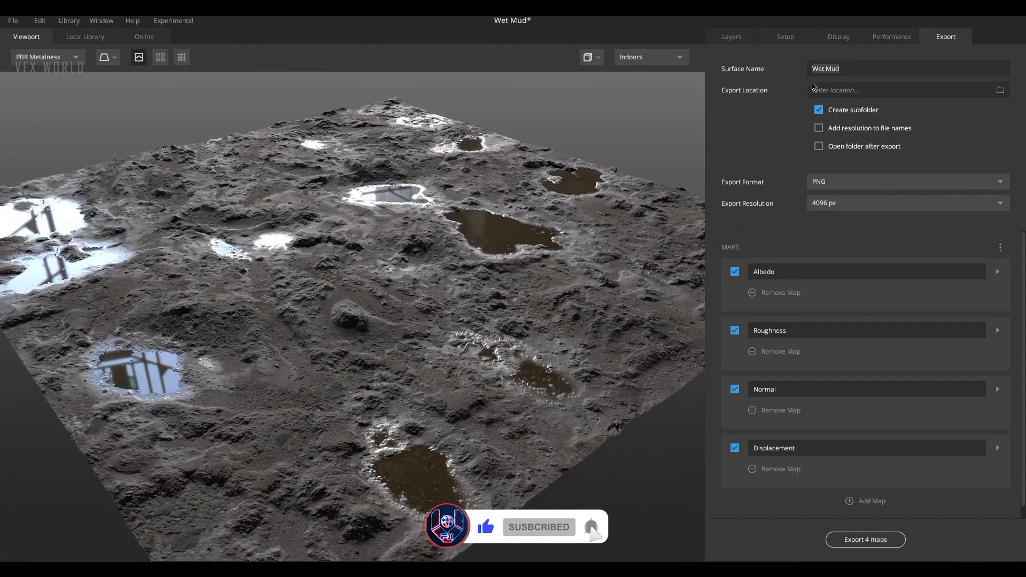
pyautogui.click(851, 70)
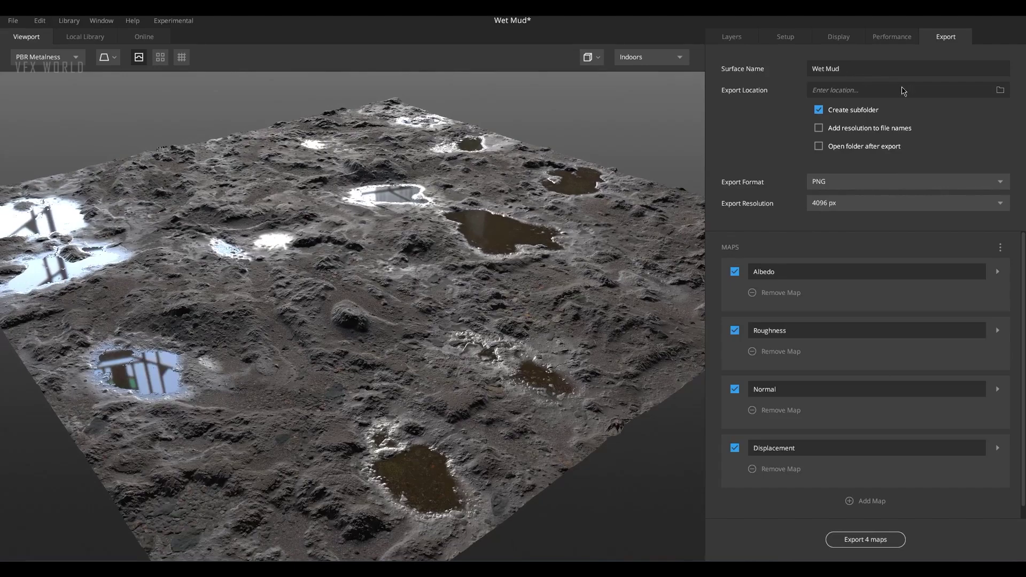
pyautogui.click(1000, 91)
pyautogui.click(503, 25)
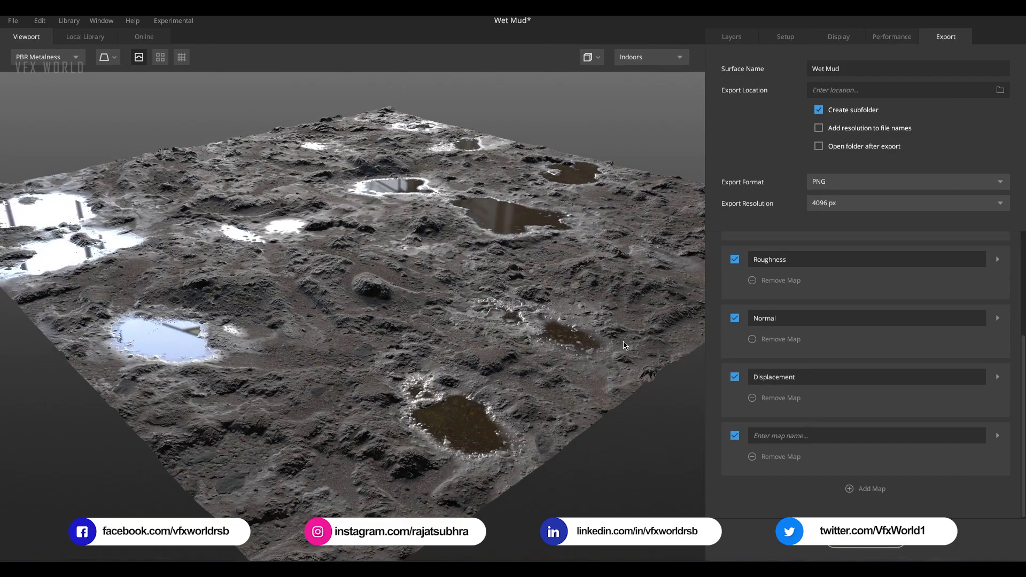
pyautogui.moveTo(470, 443); pyautogui.dragTo(436, 390)
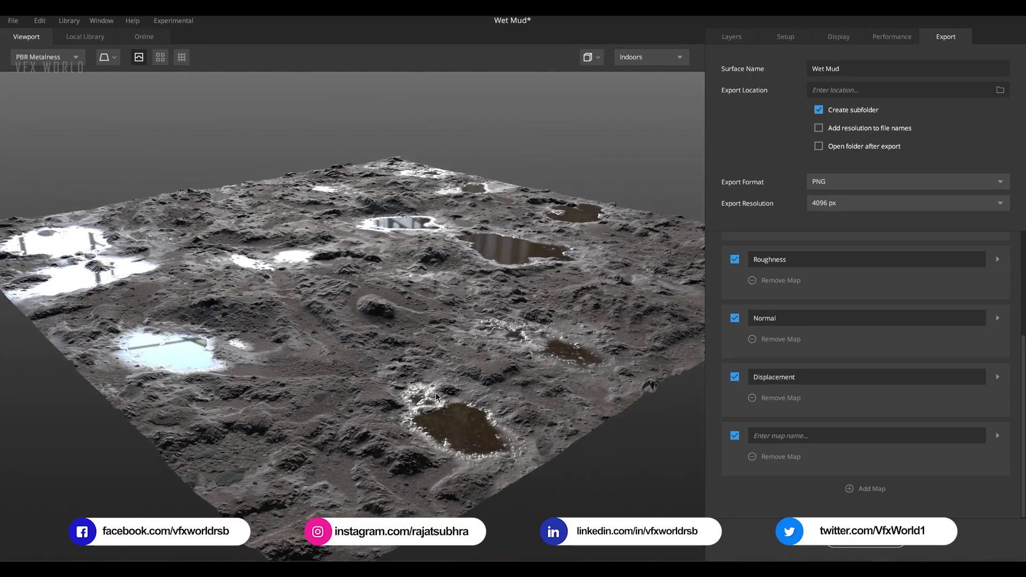
pyautogui.moveTo(429, 354); pyautogui.dragTo(415, 323)
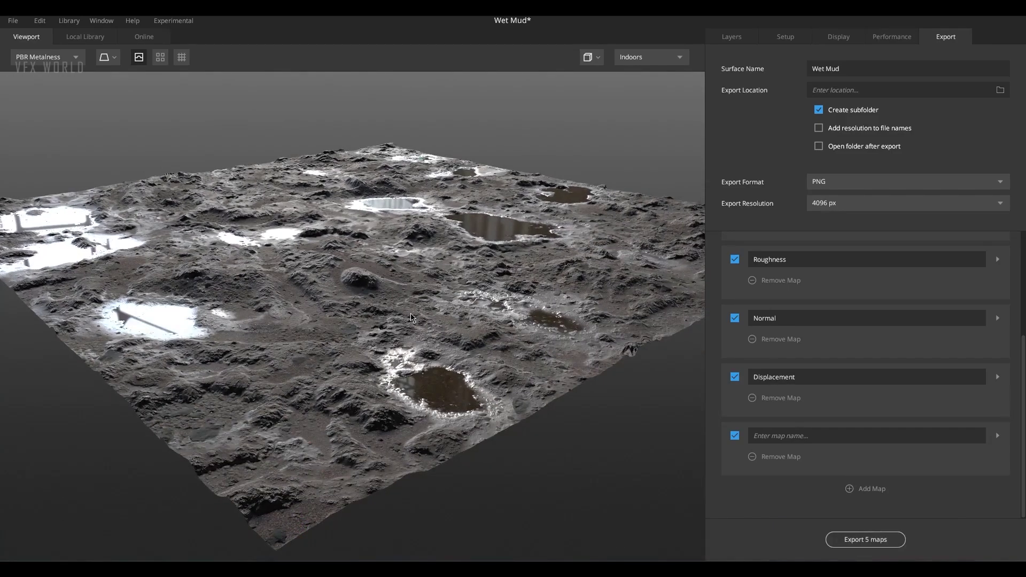
pyautogui.scroll(-2, 448, 322)
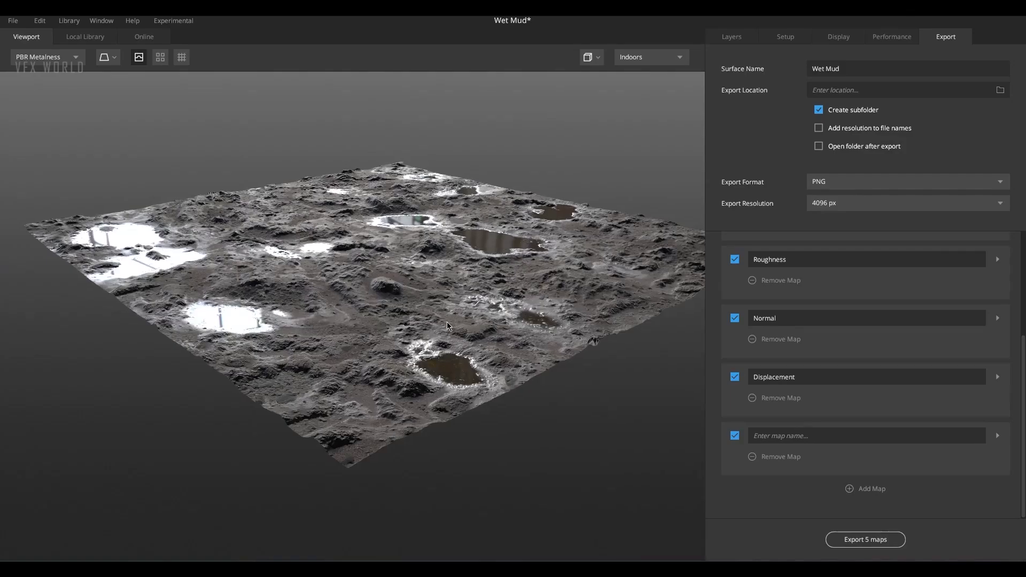
pyautogui.scroll(5, 447, 322)
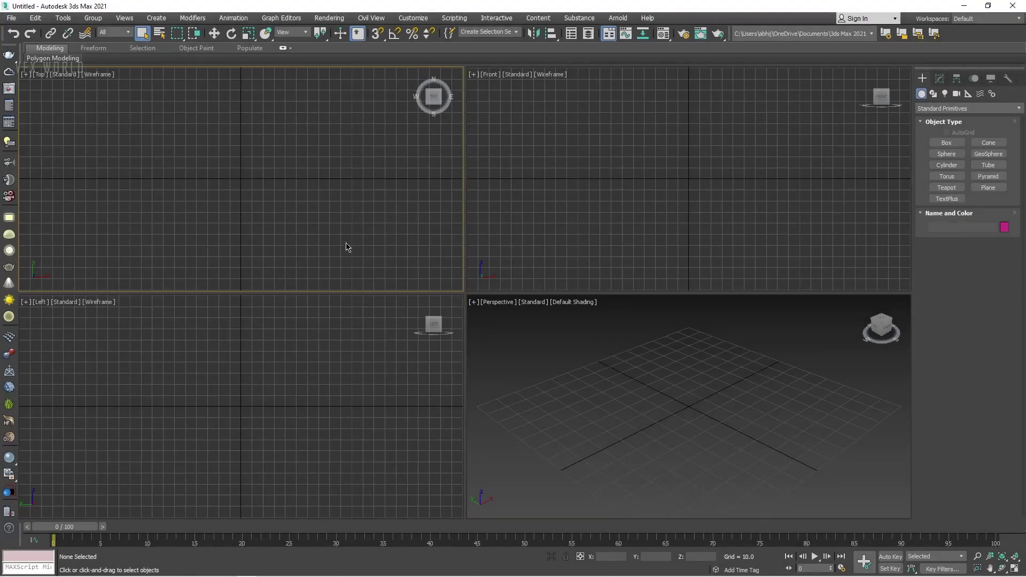
# Step: Activate the Perspective view, open the Wet Mud maps folder, and maximize the viewport
pyautogui.click(647, 422)
pyautogui.moveTo(257, 574)
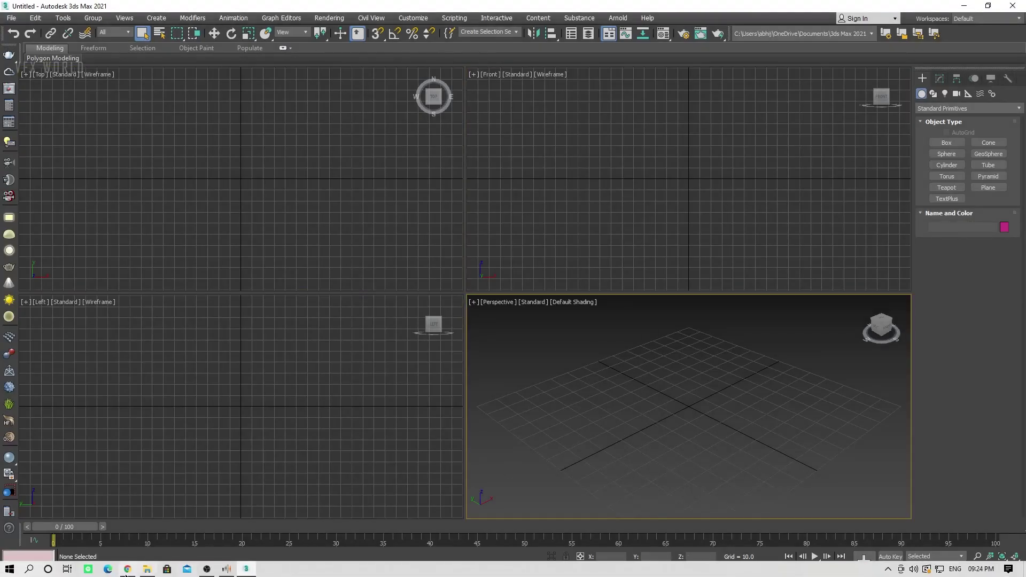
pyautogui.click(147, 569)
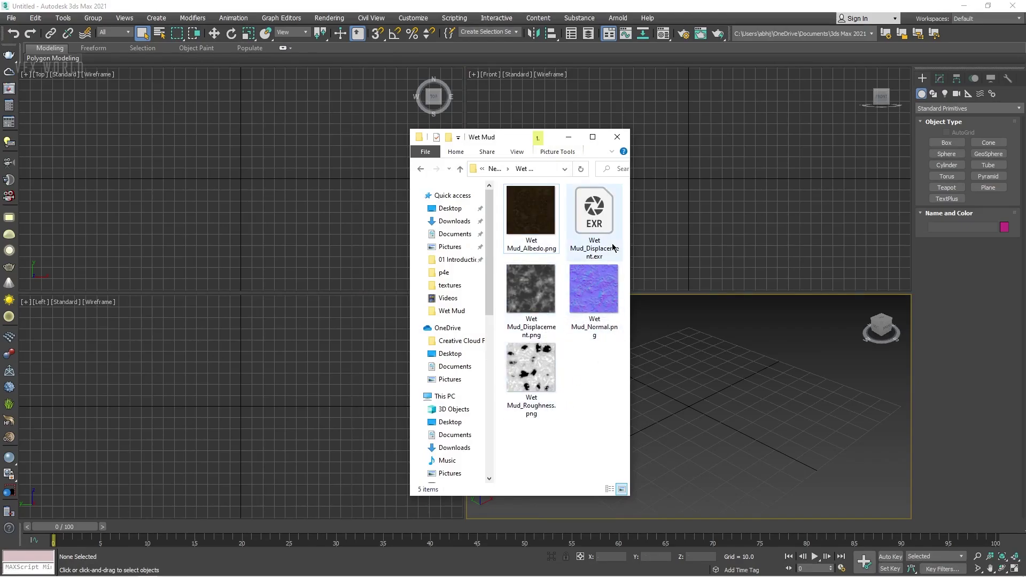
pyautogui.click(568, 140)
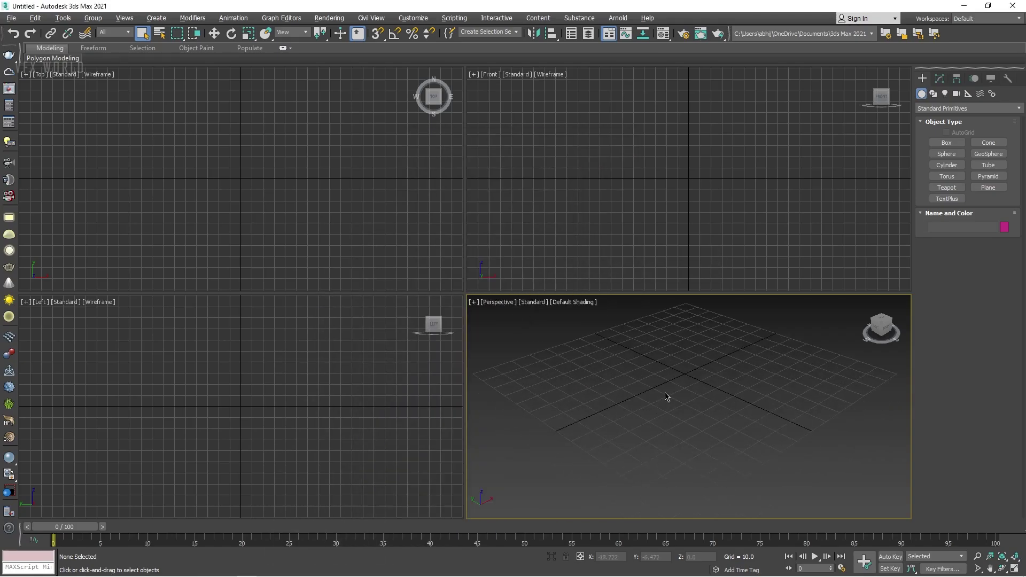
pyautogui.hotkey('alt', 'w')
pyautogui.keyDown('alt'); pyautogui.moveTo(582, 389); pyautogui.dragTo(684, 284, button='middle'); pyautogui.keyUp('alt')
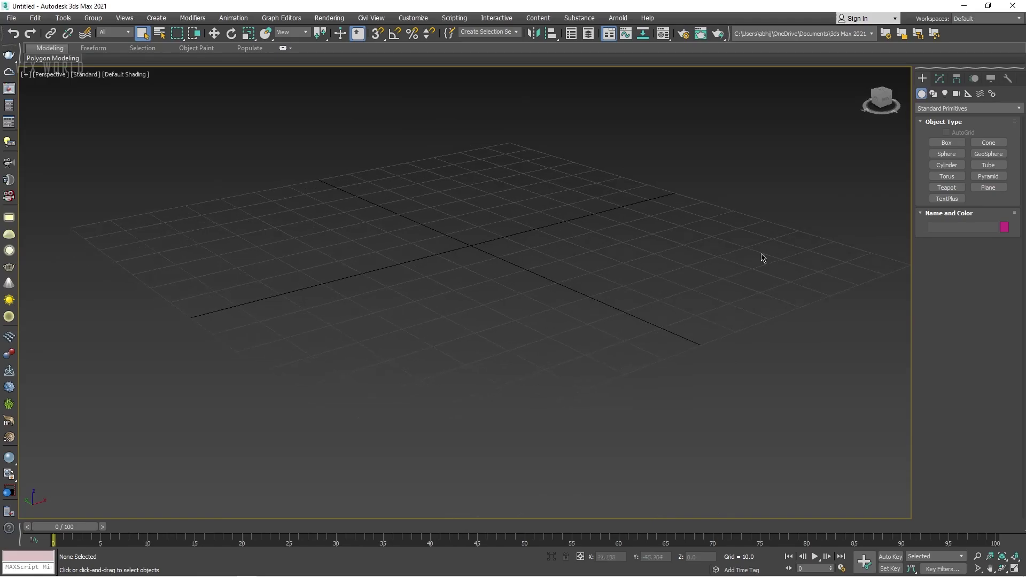
# Step: Create a plane with Length 140 and Width 140 across the grid
pyautogui.click(989, 187)
pyautogui.moveTo(69, 230); pyautogui.dragTo(908, 267)
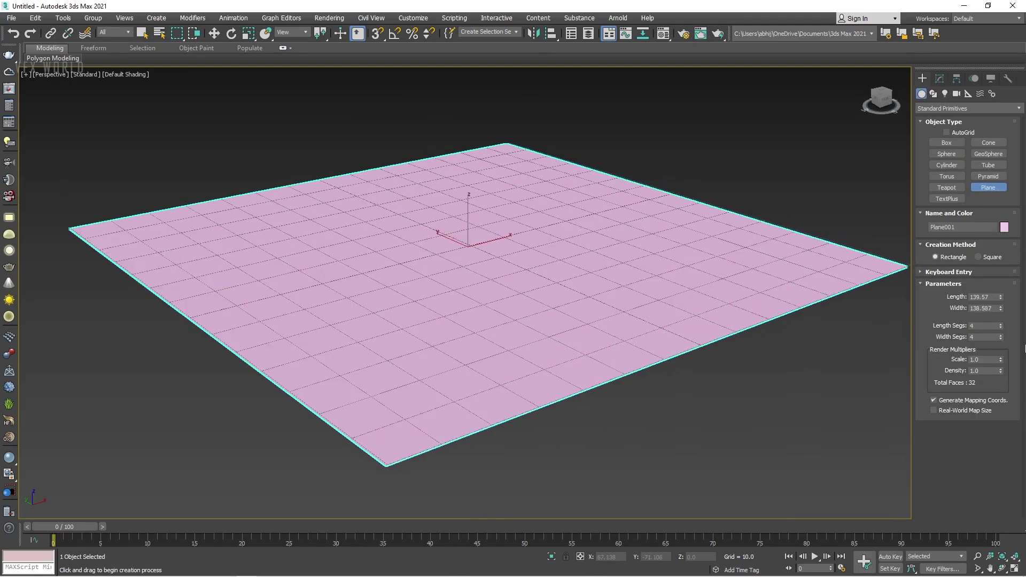
pyautogui.doubleClick(991, 297)
pyautogui.write('140')
pyautogui.press('Tab')
pyautogui.write('14')
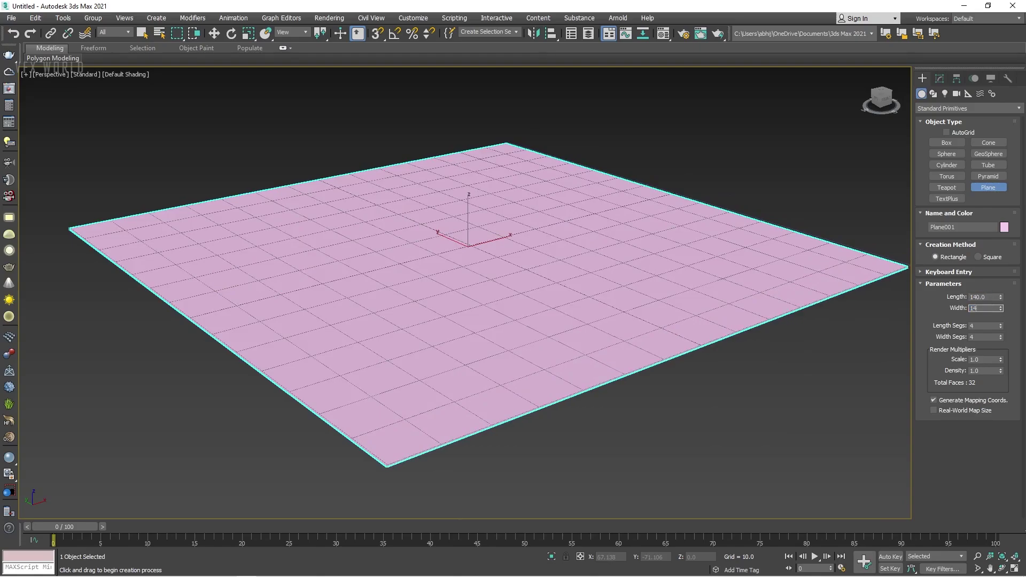
pyautogui.write('0')
pyautogui.press('Return')
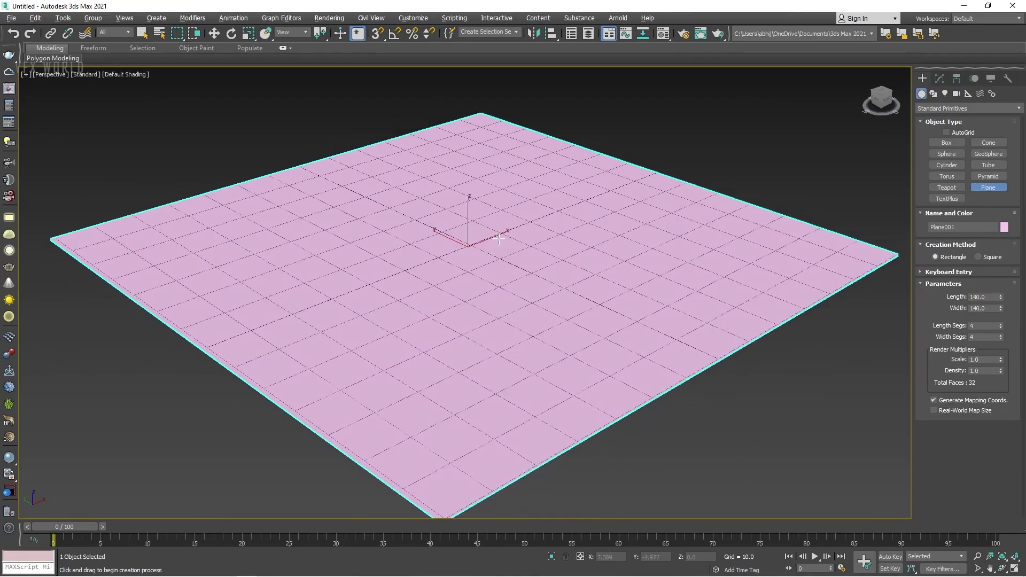
# Step: Switch to Select and Move, clear the selection, and recentre the plane in view
pyautogui.click(212, 39)
pyautogui.click(703, 140)
pyautogui.keyDown('alt'); pyautogui.moveTo(540, 323); pyautogui.dragTo(539, 320, button='middle'); pyautogui.keyUp('alt')
pyautogui.moveTo(391, 366); pyautogui.dragTo(385, 364, button='middle')
# Step: Convert the plane's material slot to a VRayMtl, accepting V-Ray as the current renderer
pyautogui.click(663, 34)
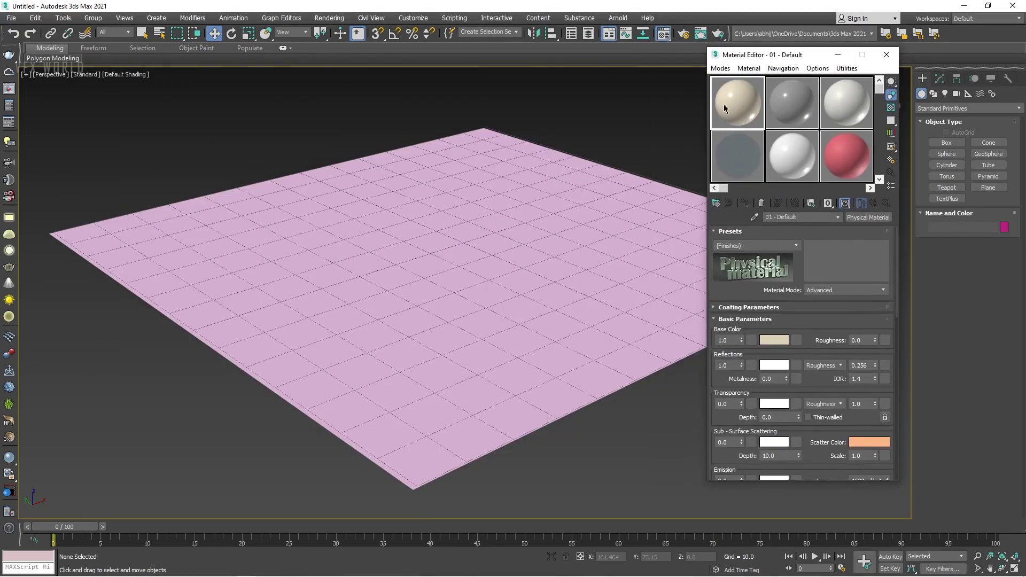
pyautogui.click(352, 289)
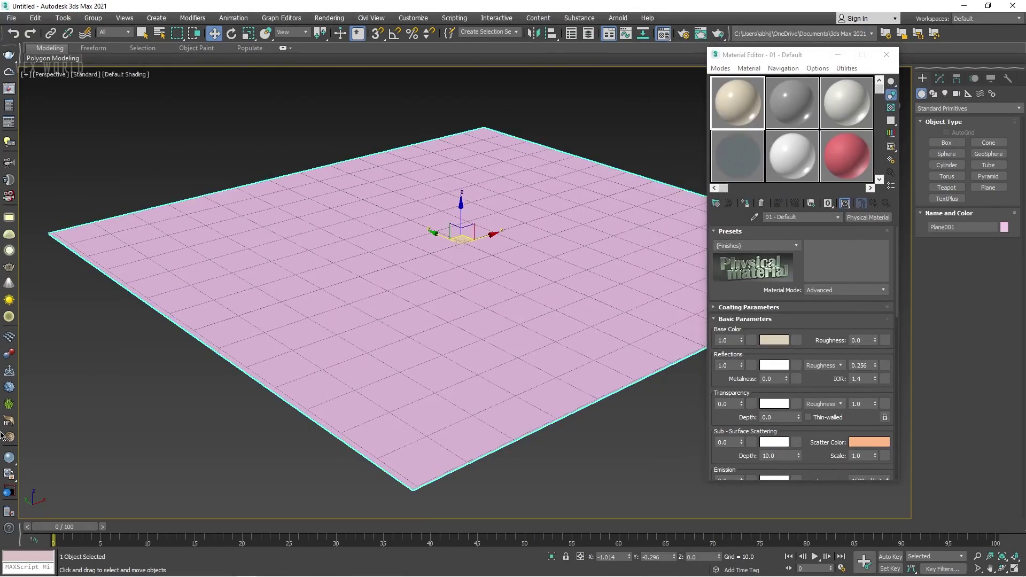
pyautogui.click(8, 457)
pyautogui.click(562, 331)
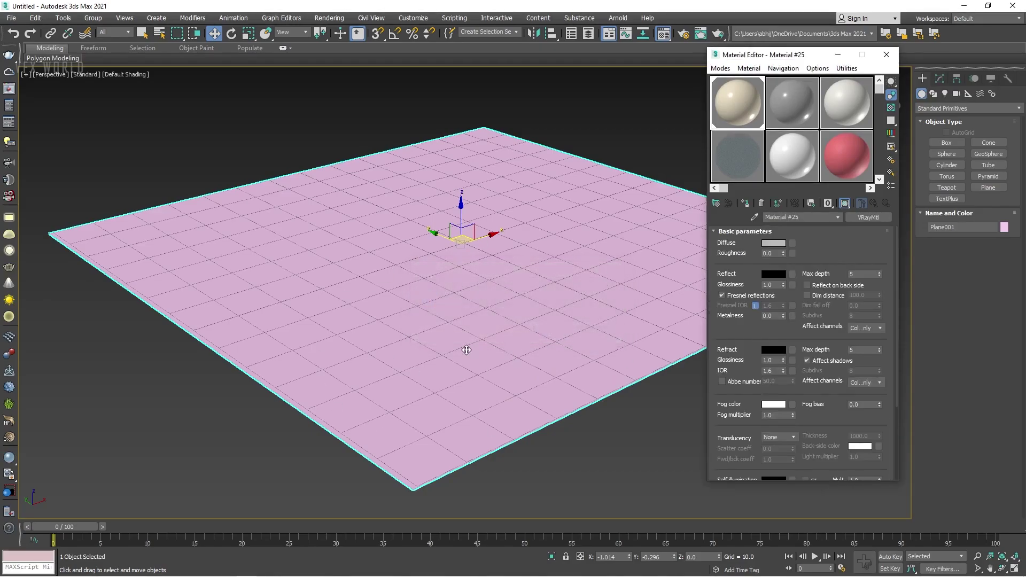
# Step: Apply Wet Mud_Albedo.png from the texture folder as the material's Diffuse map
pyautogui.keyDown('alt'); pyautogui.moveTo(479, 374); pyautogui.dragTo(570, 324, button='middle'); pyautogui.keyUp('alt')
pyautogui.moveTo(746, 64); pyautogui.dragTo(208, 68)
pyautogui.moveTo(550, 236); pyautogui.dragTo(612, 258, button='middle')
pyautogui.click(151, 570)
pyautogui.moveTo(530, 134); pyautogui.dragTo(670, 135)
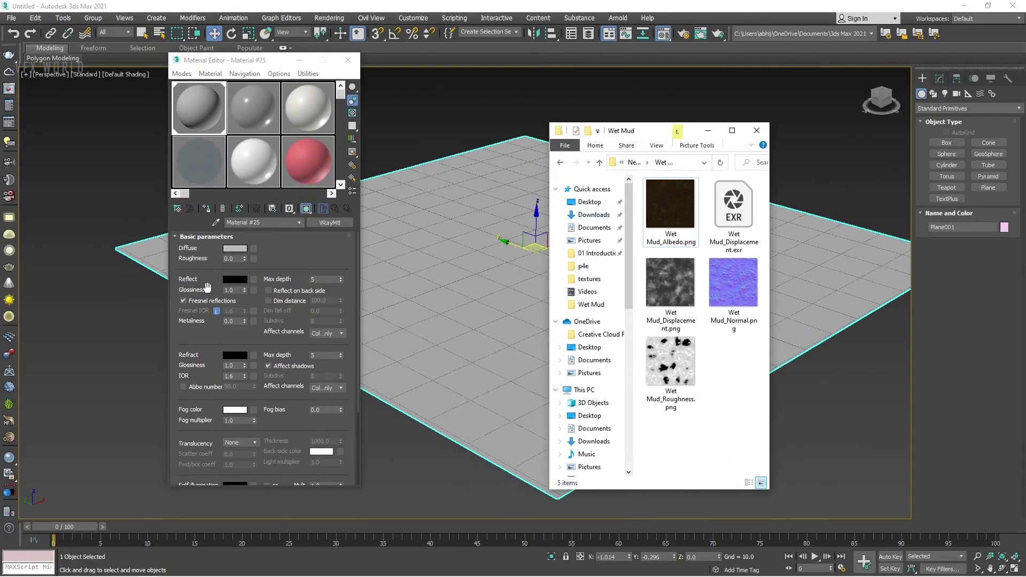
pyautogui.moveTo(664, 210); pyautogui.dragTo(254, 249)
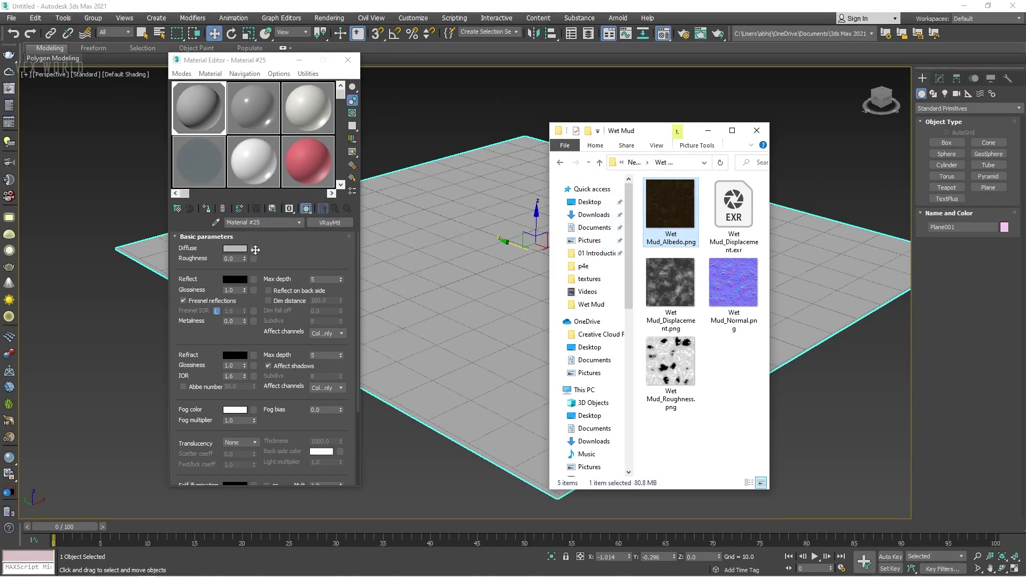
# Step: Deselect the plane and inspect the mud-textured surface from a few angles
pyautogui.keyDown('alt'); pyautogui.moveTo(494, 321); pyautogui.dragTo(529, 350, button='middle'); pyautogui.keyUp('alt')
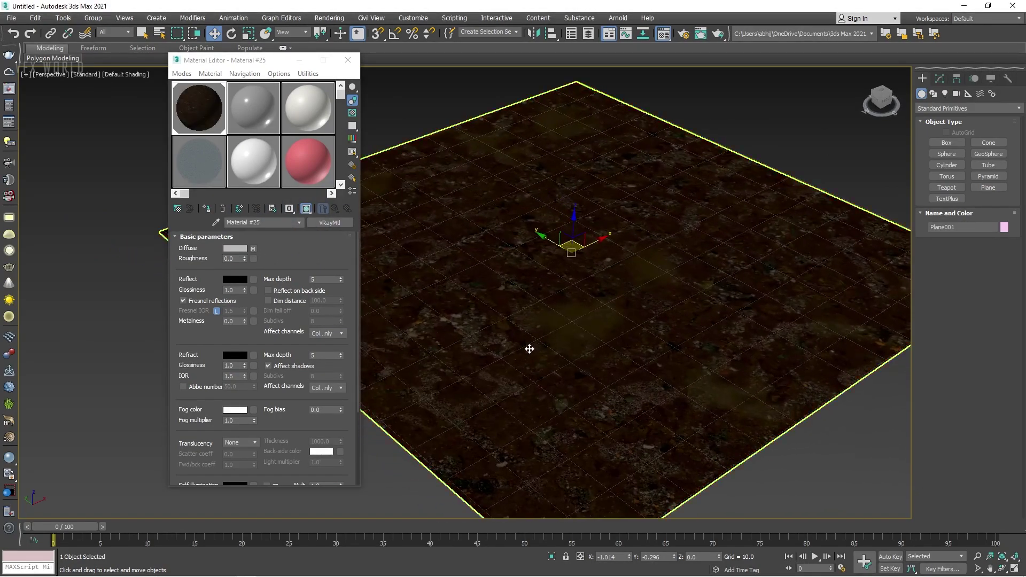
pyautogui.scroll(4, 530, 349)
pyautogui.scroll(-4, 530, 349)
pyautogui.click(410, 512)
pyautogui.keyDown('alt'); pyautogui.moveTo(585, 369); pyautogui.dragTo(521, 339, button='middle'); pyautogui.keyUp('alt')
pyautogui.scroll(3, 609, 359)
pyautogui.scroll(-3, 588, 358)
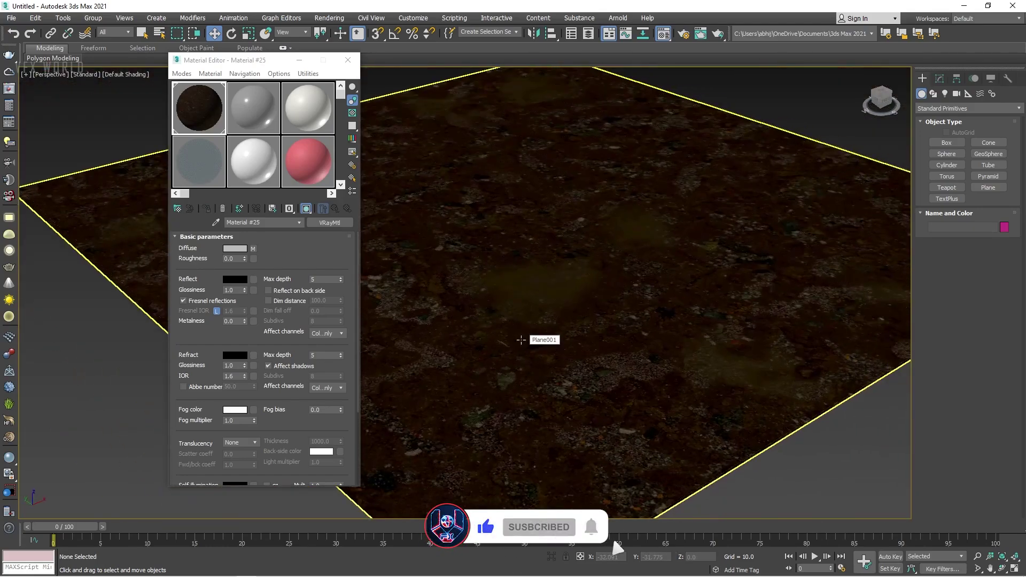
pyautogui.scroll(-4, 545, 354)
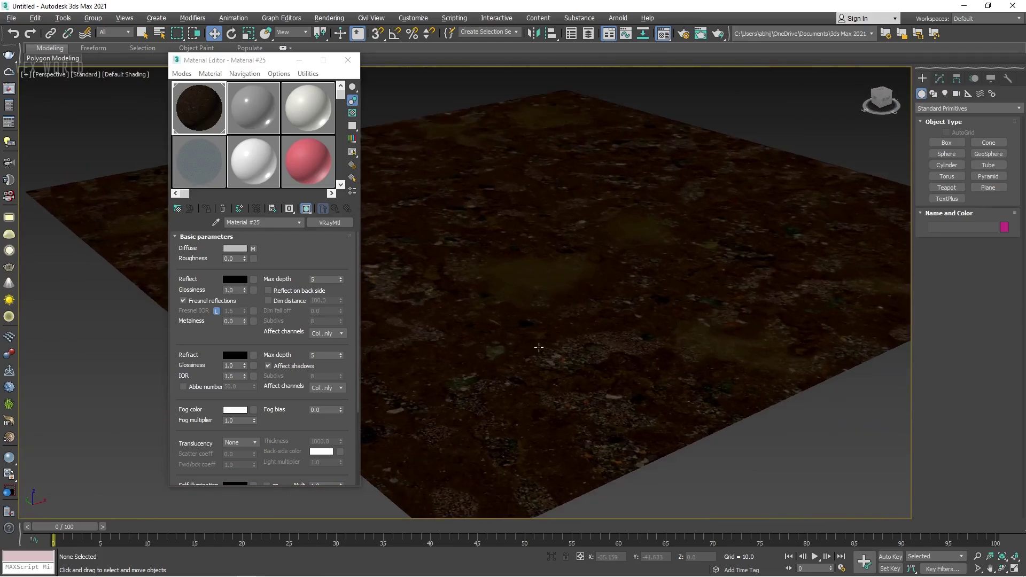
pyautogui.scroll(-4, 256, 321)
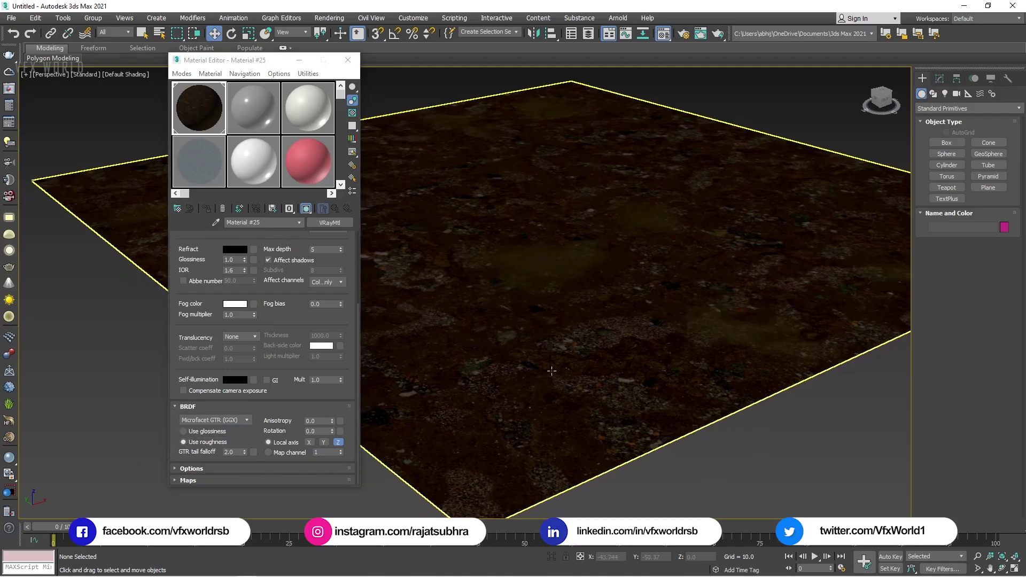
# Step: Load Wet Mud_Normal.png into the Bump channel and set its amount to 100
pyautogui.click(188, 481)
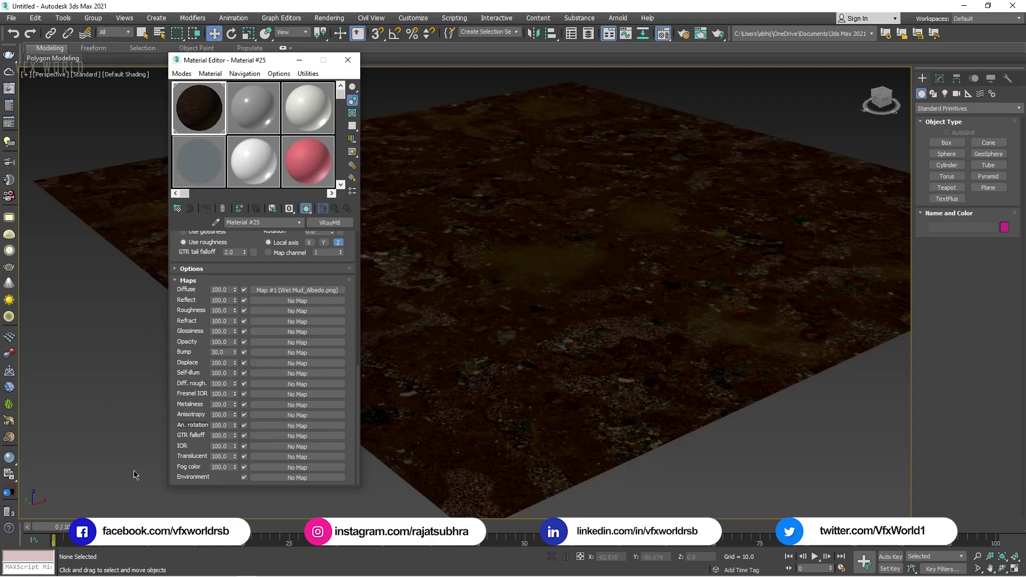
pyautogui.click(149, 570)
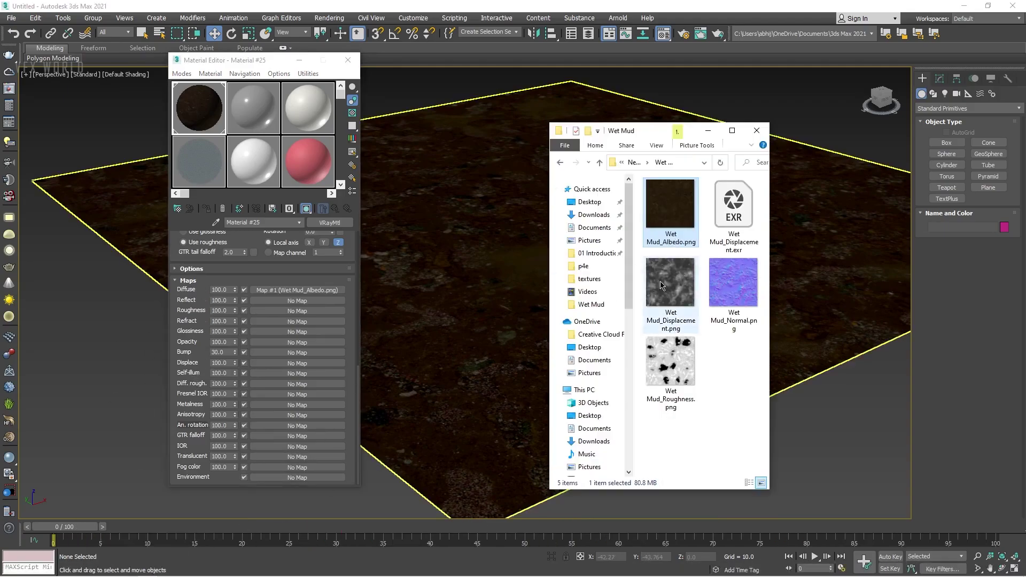
pyautogui.click(737, 298)
pyautogui.moveTo(737, 297); pyautogui.dragTo(269, 354)
pyautogui.doubleClick(225, 352)
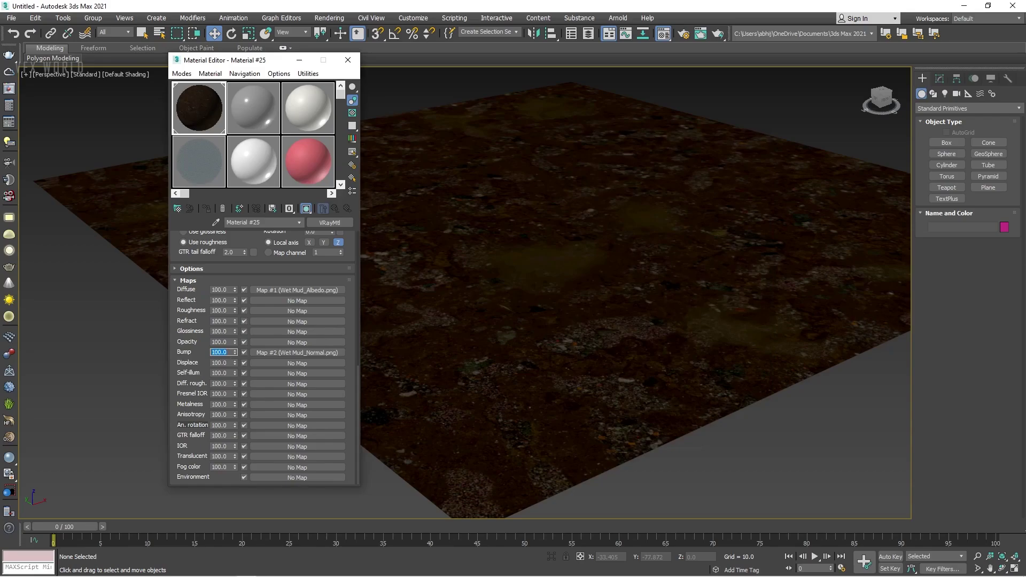
# Step: Load Wet Mud_Displacement.exr into Displace and Wet Mud_Roughness.png into Roughness
pyautogui.hotkey('alt', 'Tab')
pyautogui.click(733, 220)
pyautogui.moveTo(731, 221); pyautogui.dragTo(266, 363)
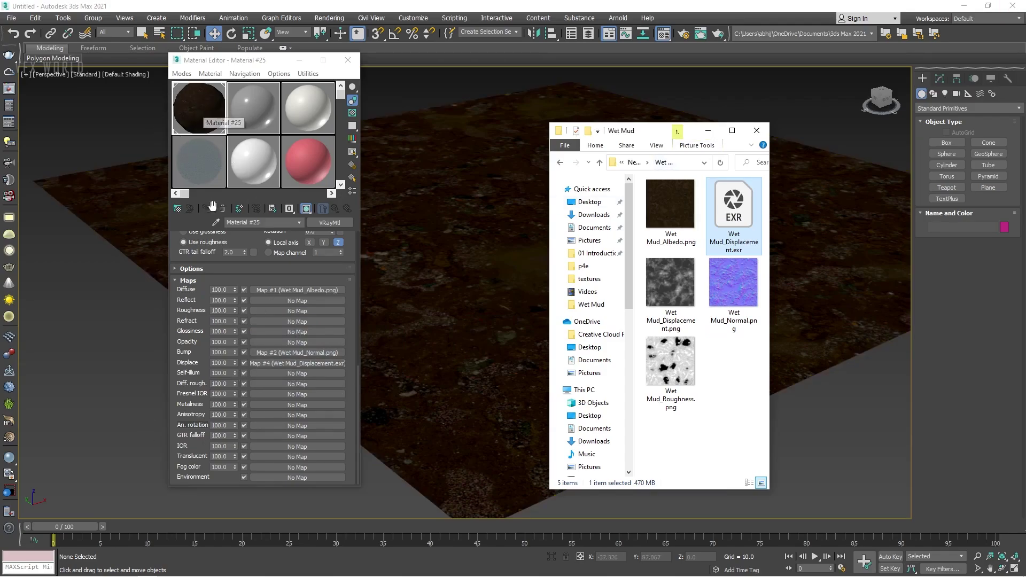
pyautogui.moveTo(678, 377); pyautogui.dragTo(273, 313)
pyautogui.scroll(10, 273, 480)
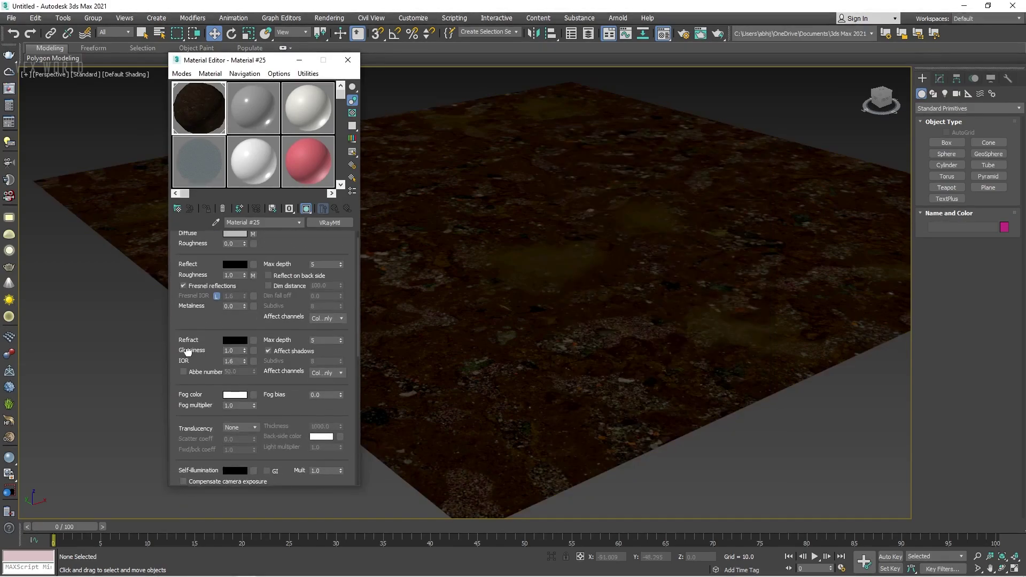
# Step: Set the Reflect colour to dark grey (RGB 17) and zoom out over the whole plane
pyautogui.click(235, 264)
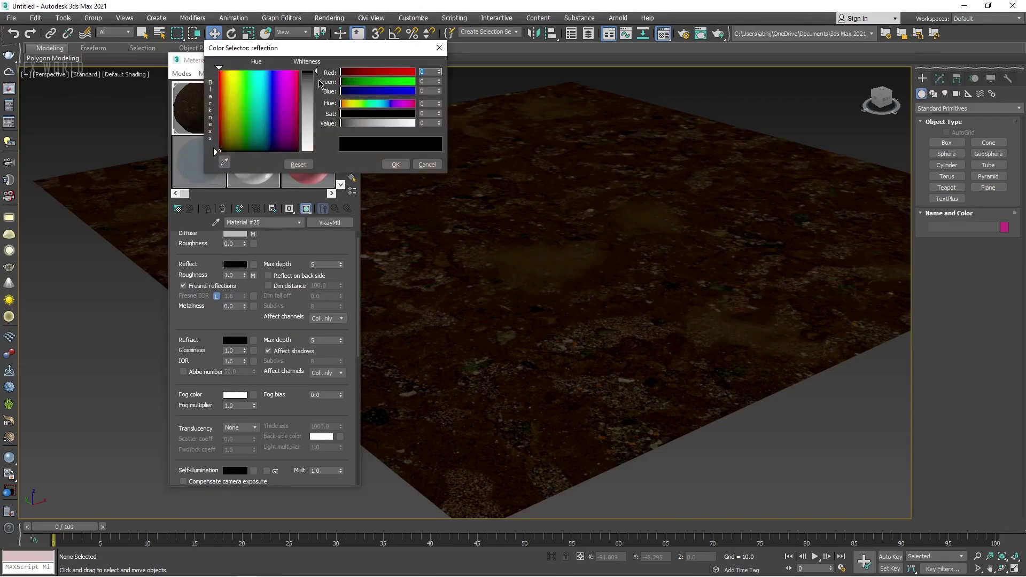
pyautogui.click(395, 165)
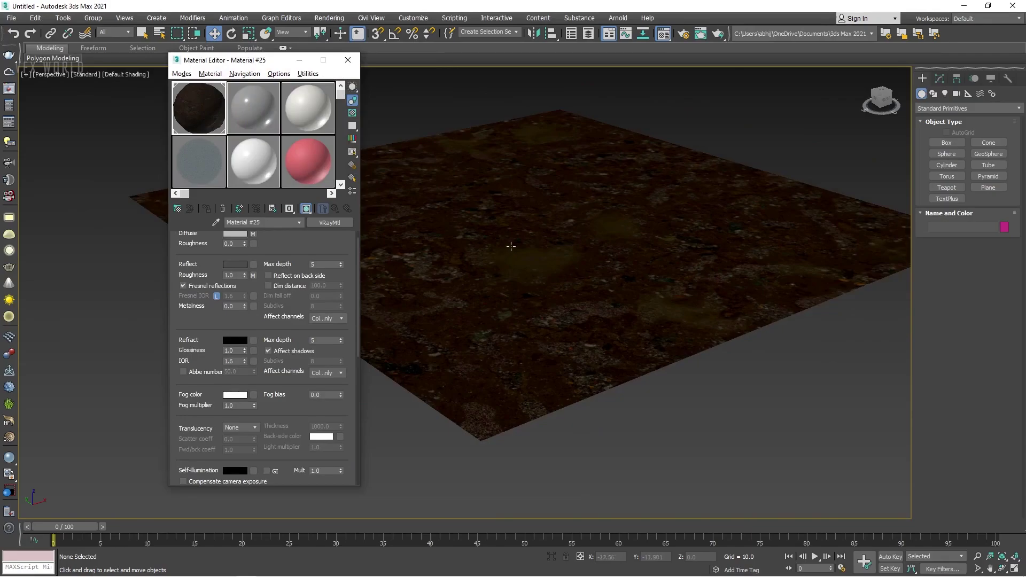
pyautogui.scroll(-4, 514, 249)
pyautogui.keyDown('alt'); pyautogui.moveTo(554, 222); pyautogui.dragTo(514, 263, button='middle'); pyautogui.keyUp('alt')
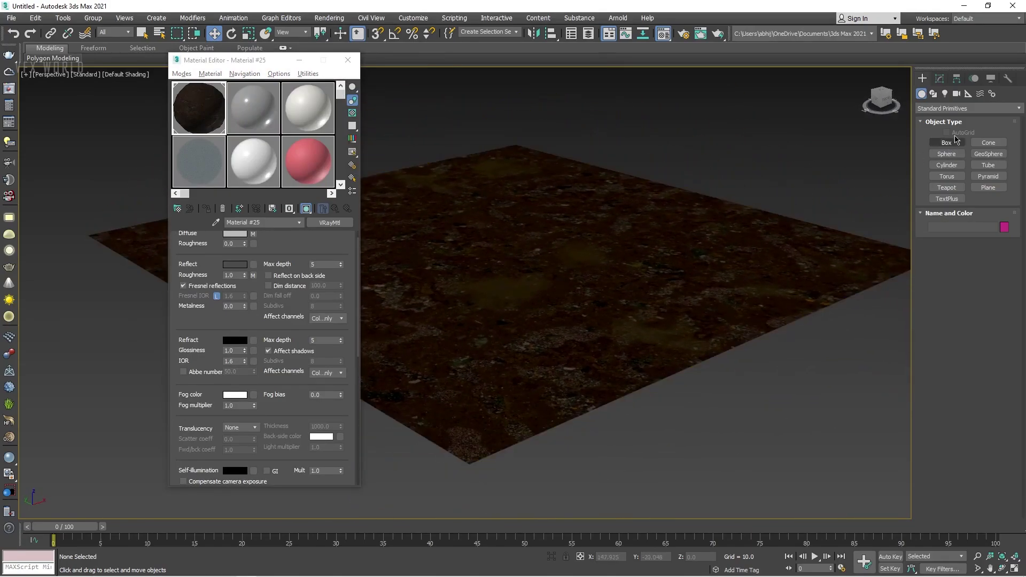
pyautogui.click(945, 95)
# Step: Create a V-Ray Dome light textured with a VRayHDRI map loading cape_hill_4k.hdr
pyautogui.click(946, 108)
pyautogui.click(948, 142)
pyautogui.click(951, 143)
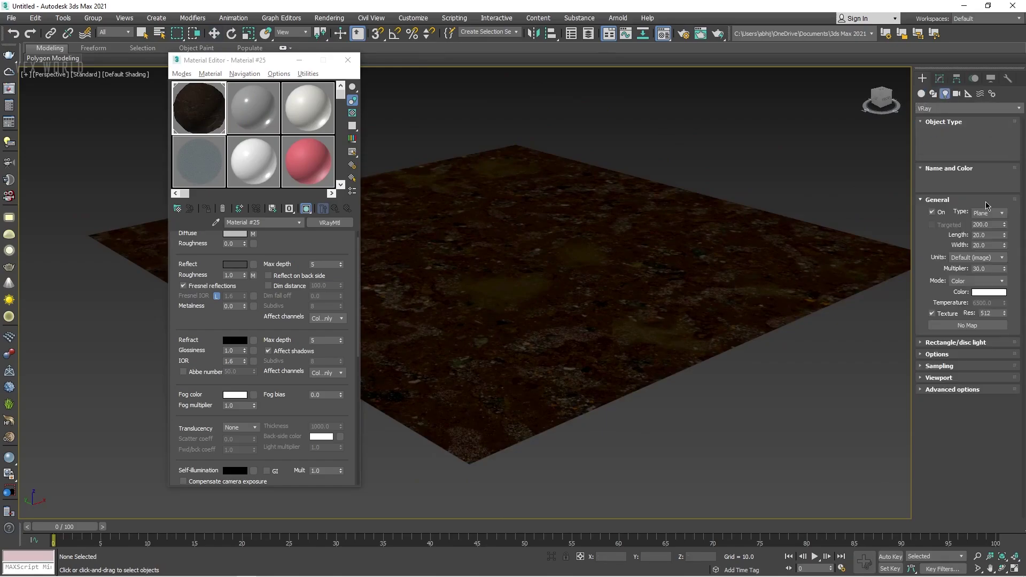
pyautogui.click(989, 213)
pyautogui.click(986, 234)
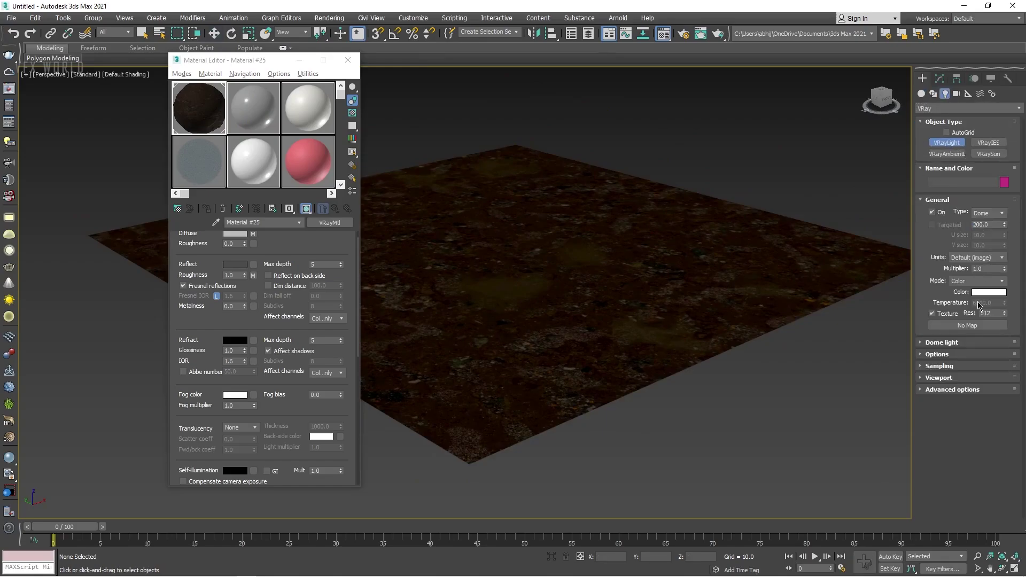
pyautogui.click(975, 326)
pyautogui.scroll(-5, 425, 220)
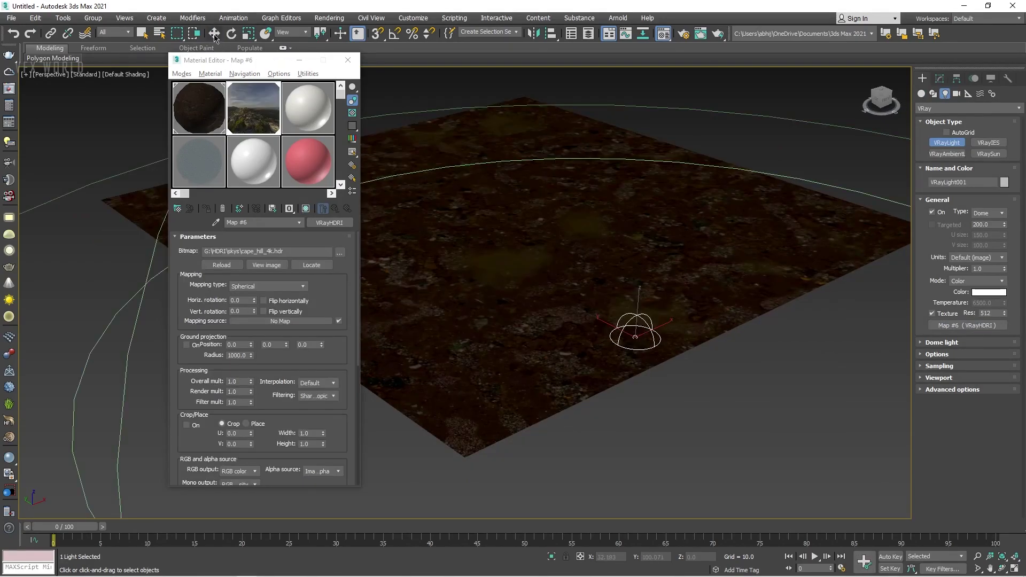
pyautogui.click(213, 34)
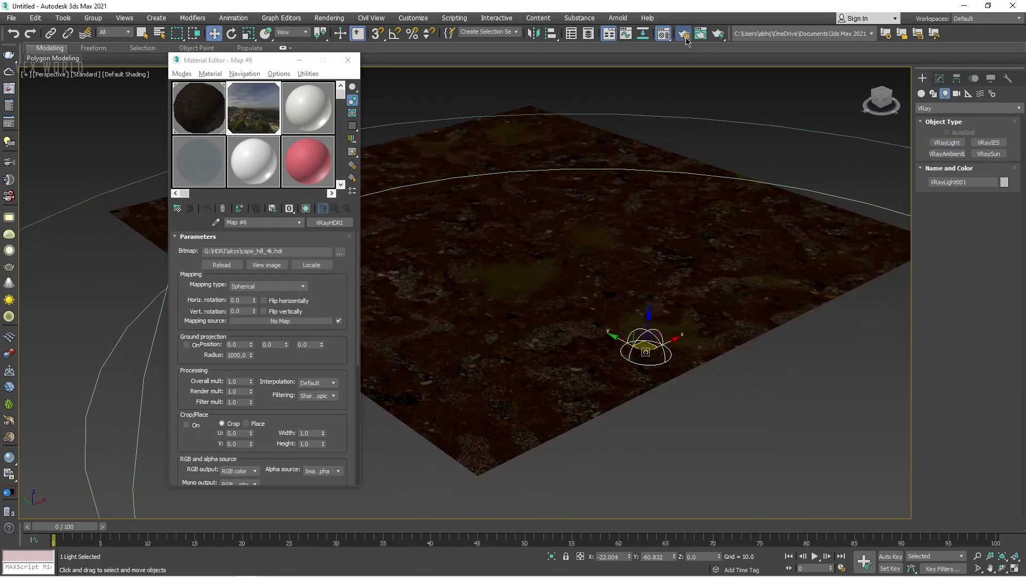
# Step: Set the renderer to V-Ray GPU Next with the Bucket image sampler and start IPR
pyautogui.press('F10')
pyautogui.click(383, 119)
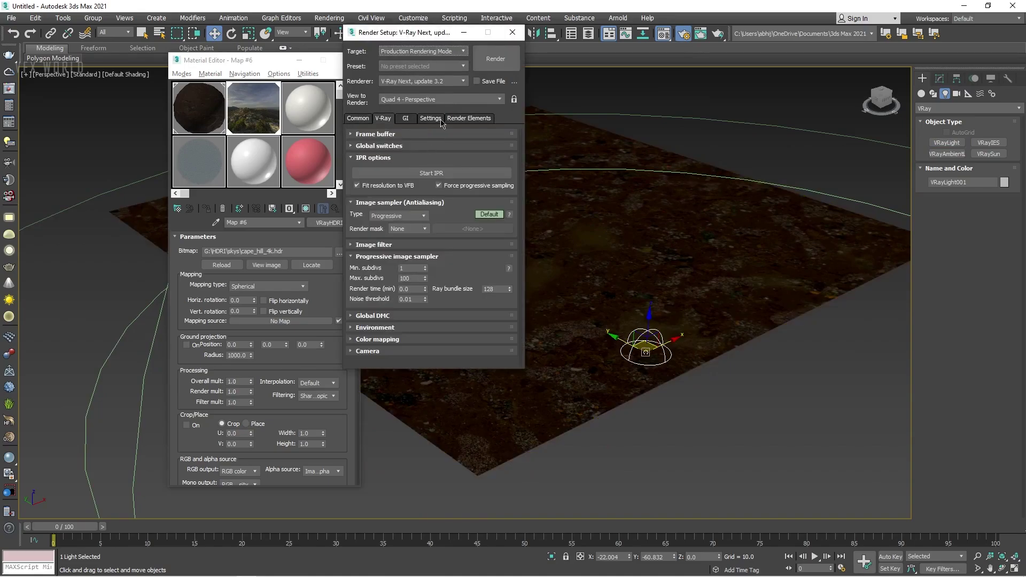
pyautogui.click(404, 81)
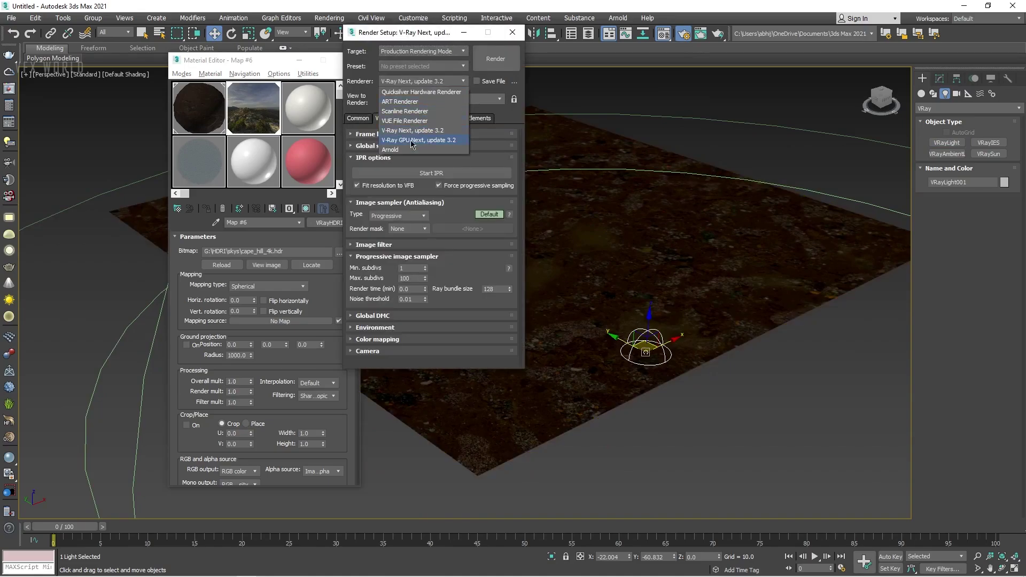
pyautogui.click(452, 141)
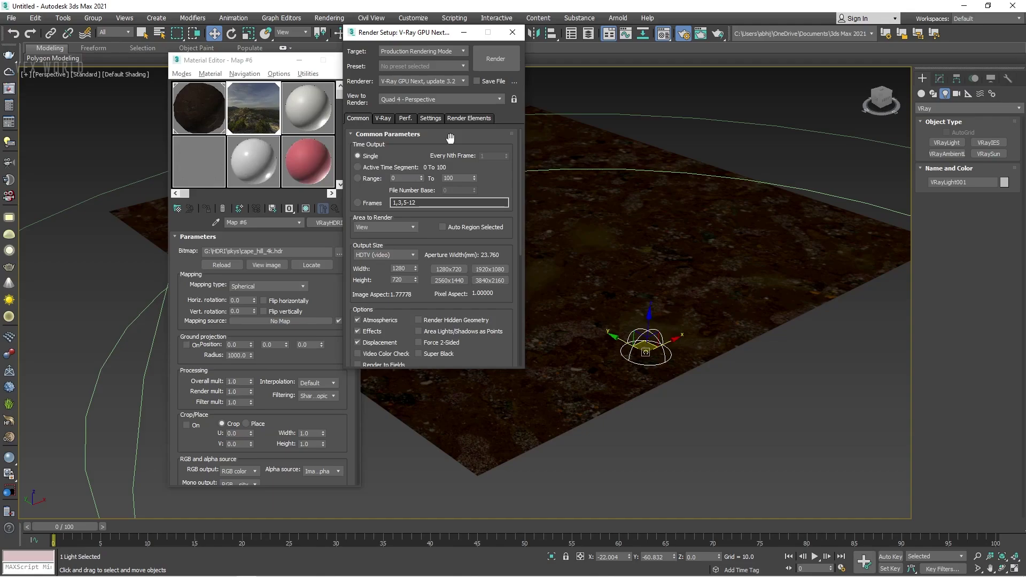
pyautogui.click(384, 119)
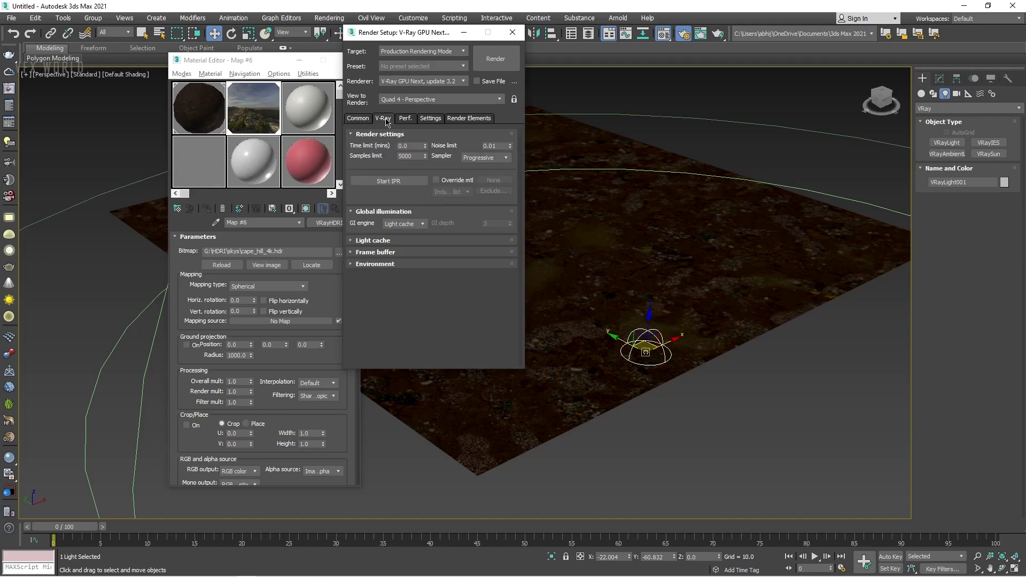
pyautogui.click(480, 167)
pyautogui.click(388, 181)
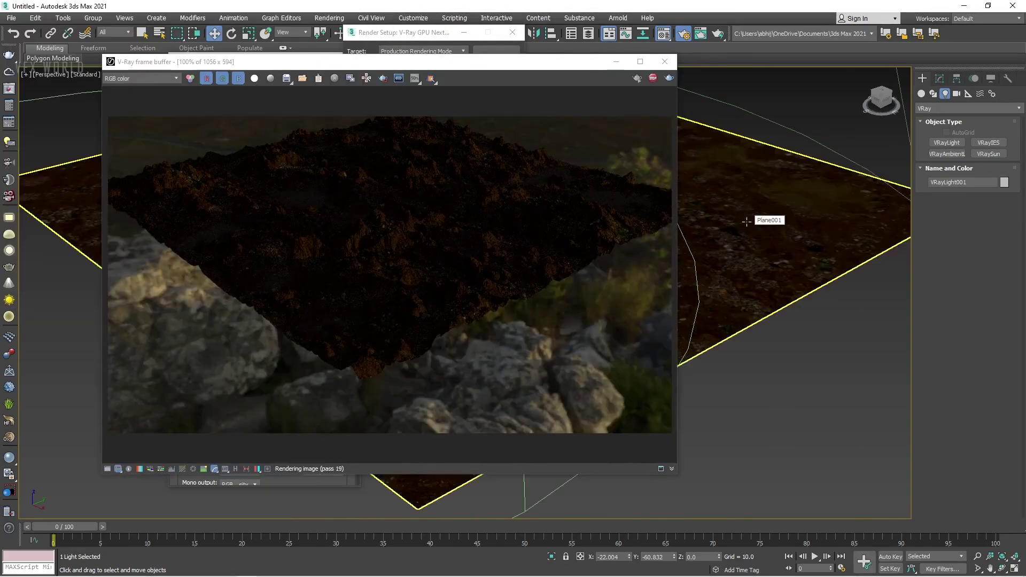
# Step: Return to the mud material in the Material Editor and set its Displace amount to 35
pyautogui.moveTo(479, 67); pyautogui.dragTo(764, 73)
pyautogui.click(264, 366)
pyautogui.scroll(-5, 261, 310)
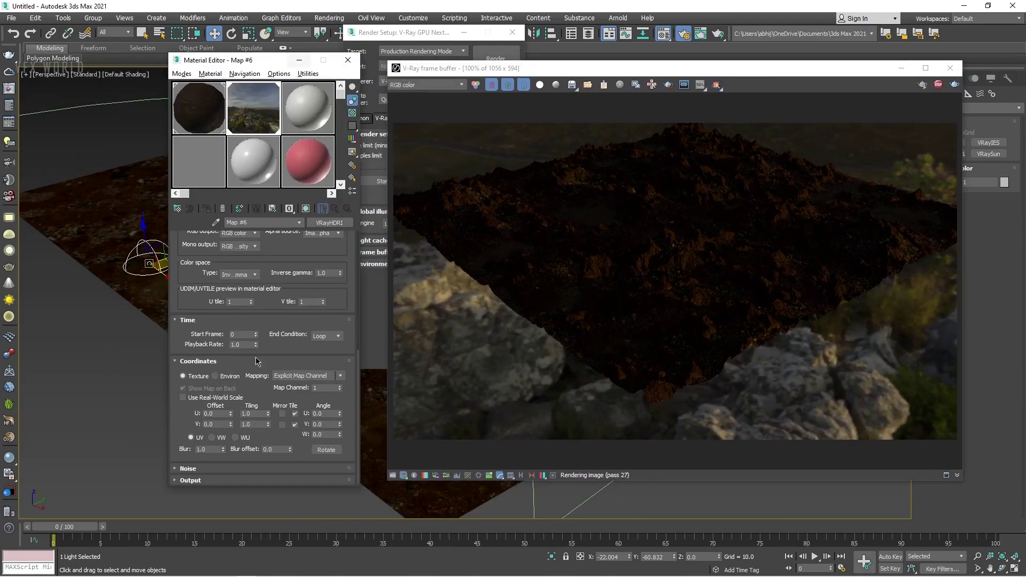
pyautogui.click(217, 482)
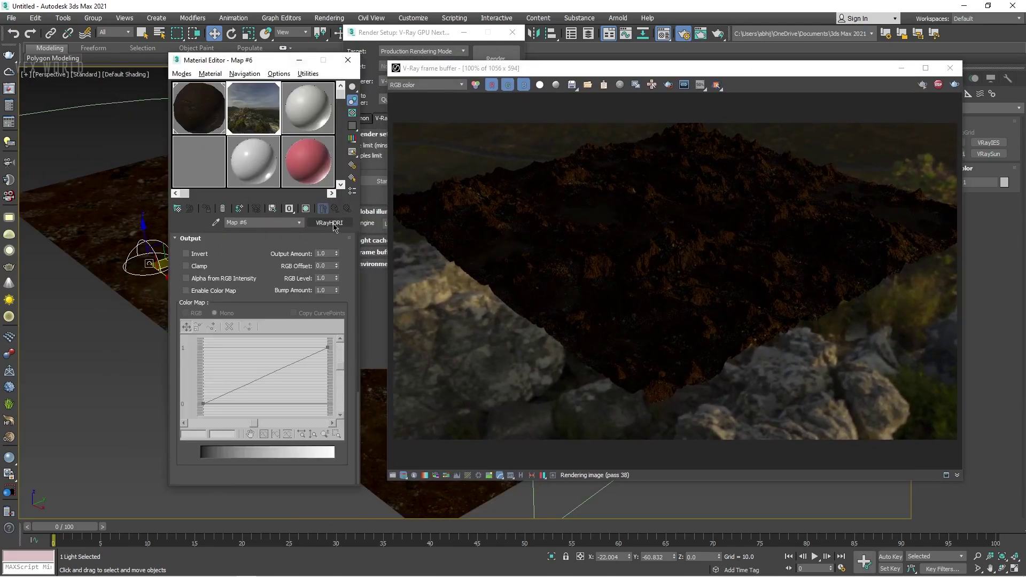
pyautogui.click(219, 131)
pyautogui.moveTo(201, 409); pyautogui.dragTo(203, 278)
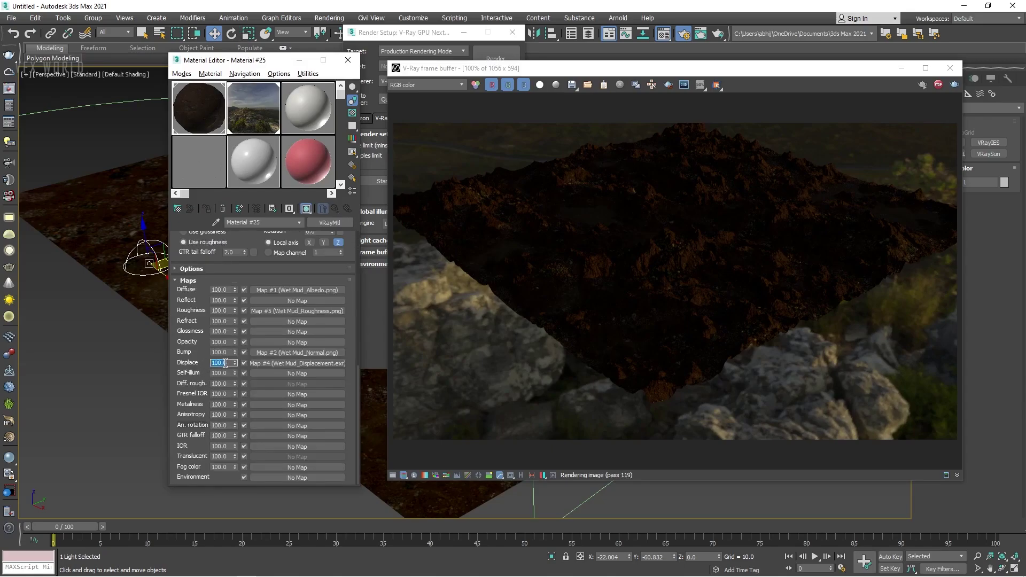
pyautogui.press('Return')
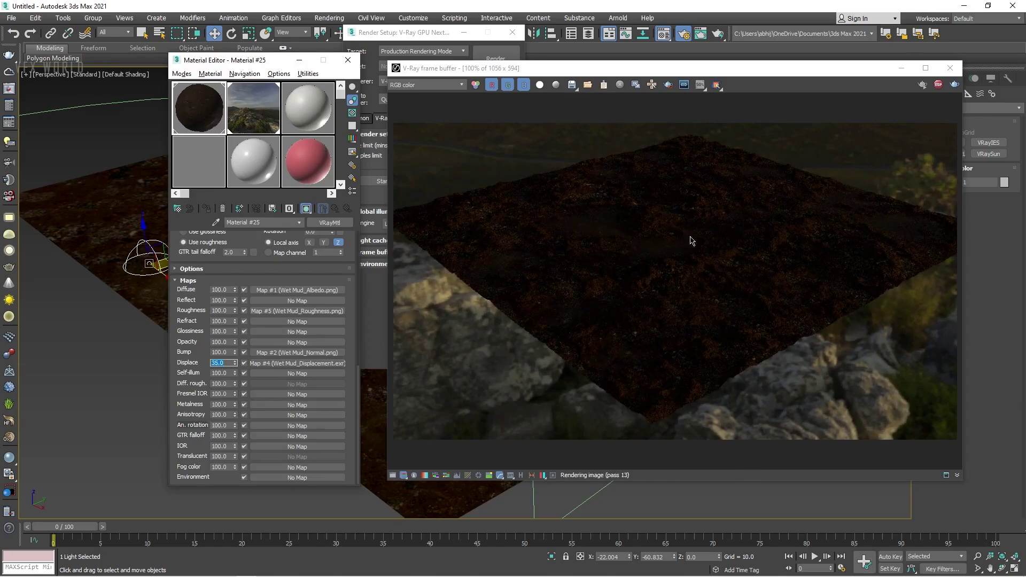
# Step: Frame a low close-up across the mud puddles and create a physical camera from it
pyautogui.moveTo(629, 78); pyautogui.dragTo(187, 100)
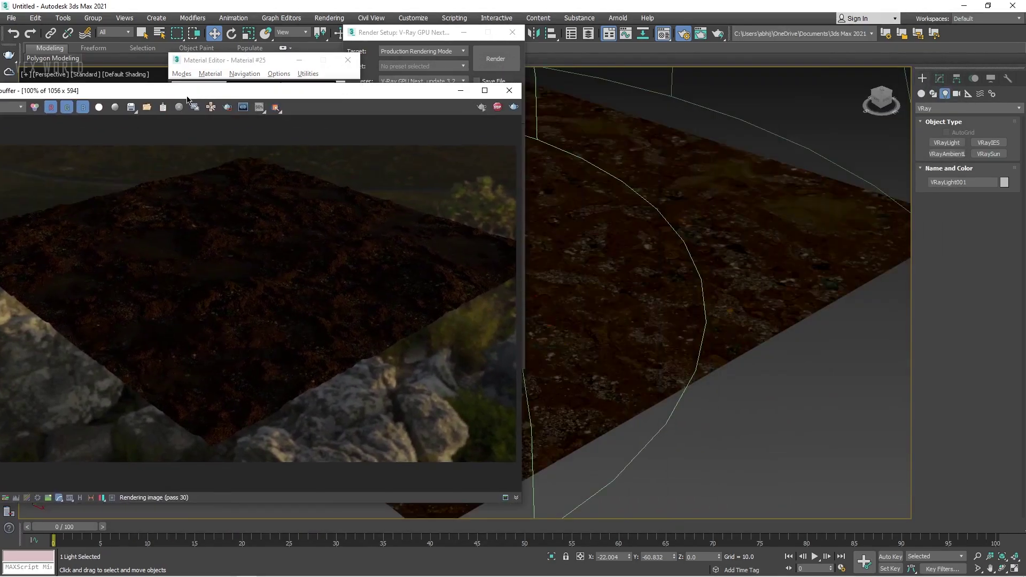
pyautogui.scroll(-3, 628, 320)
pyautogui.keyDown('alt'); pyautogui.moveTo(628, 320); pyautogui.dragTo(813, 368, button='middle'); pyautogui.keyUp('alt')
pyautogui.scroll(3, 698, 318)
pyautogui.scroll(-3, 698, 318)
pyautogui.keyDown('alt'); pyautogui.moveTo(626, 351); pyautogui.dragTo(861, 374, button='middle'); pyautogui.keyUp('alt')
pyautogui.keyDown('alt'); pyautogui.moveTo(668, 388); pyautogui.dragTo(767, 406, button='middle'); pyautogui.keyUp('alt')
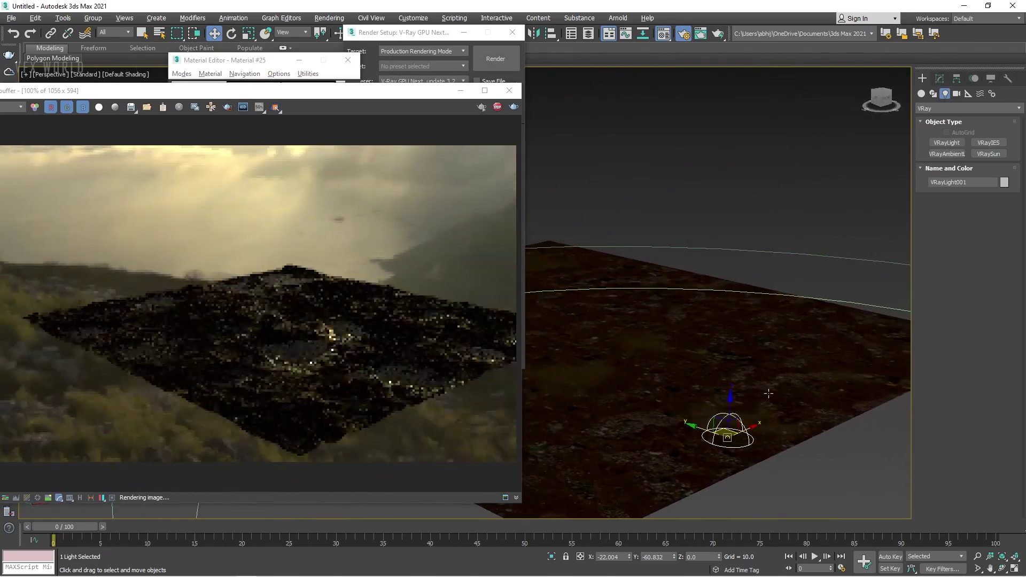
pyautogui.scroll(3, 766, 407)
pyautogui.moveTo(676, 404); pyautogui.dragTo(785, 278, button='middle')
pyautogui.scroll(2, 836, 379)
pyautogui.keyDown('alt'); pyautogui.moveTo(749, 310); pyautogui.dragTo(738, 336, button='middle'); pyautogui.keyUp('alt')
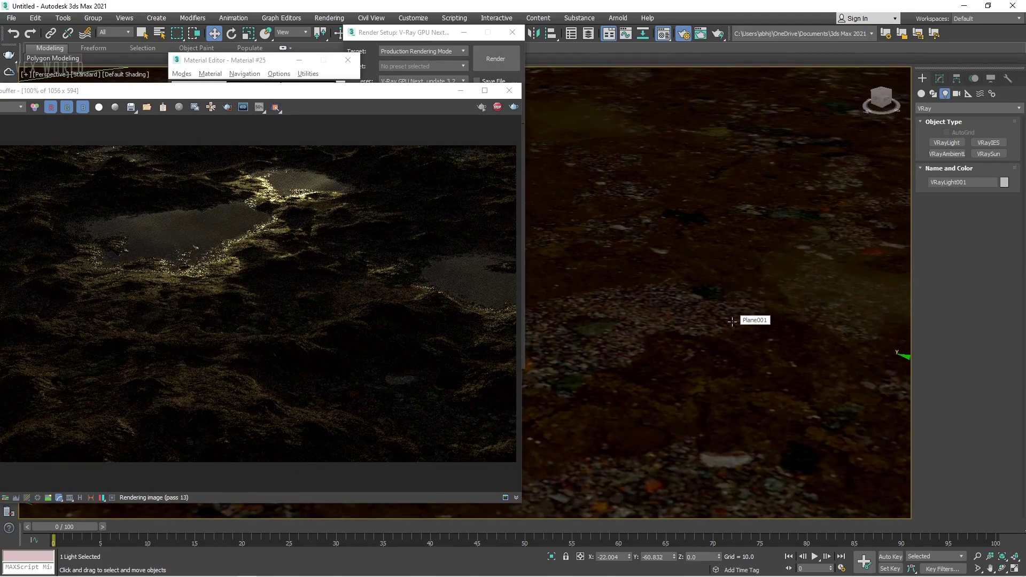
pyautogui.hotkey('ctrl', 'c')
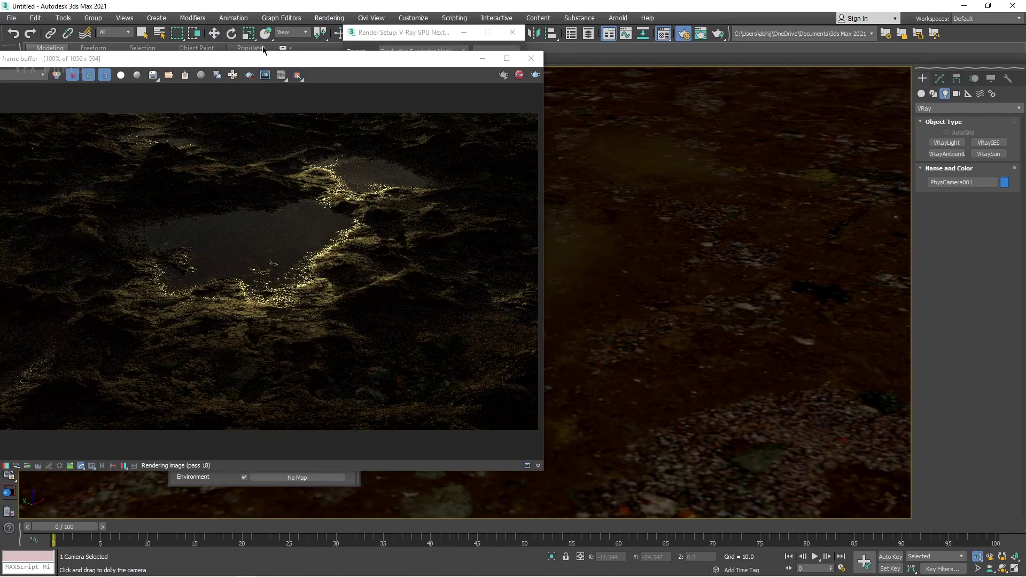
# Step: Set the physical camera's aperture to f/1.8 and enable depth of field
pyautogui.click(214, 34)
pyautogui.click(941, 81)
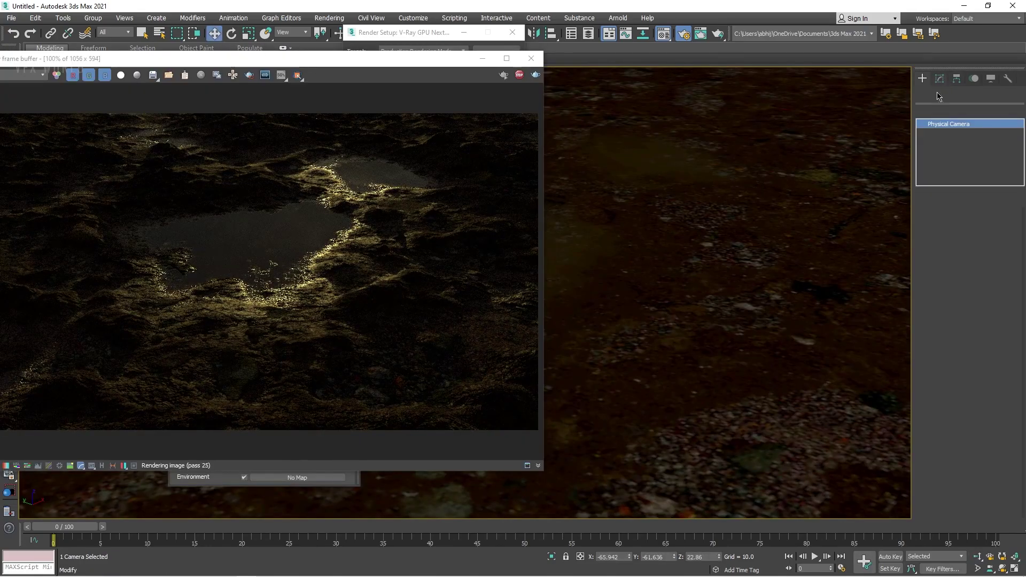
pyautogui.moveTo(413, 54); pyautogui.dragTo(535, 40)
pyautogui.click(927, 422)
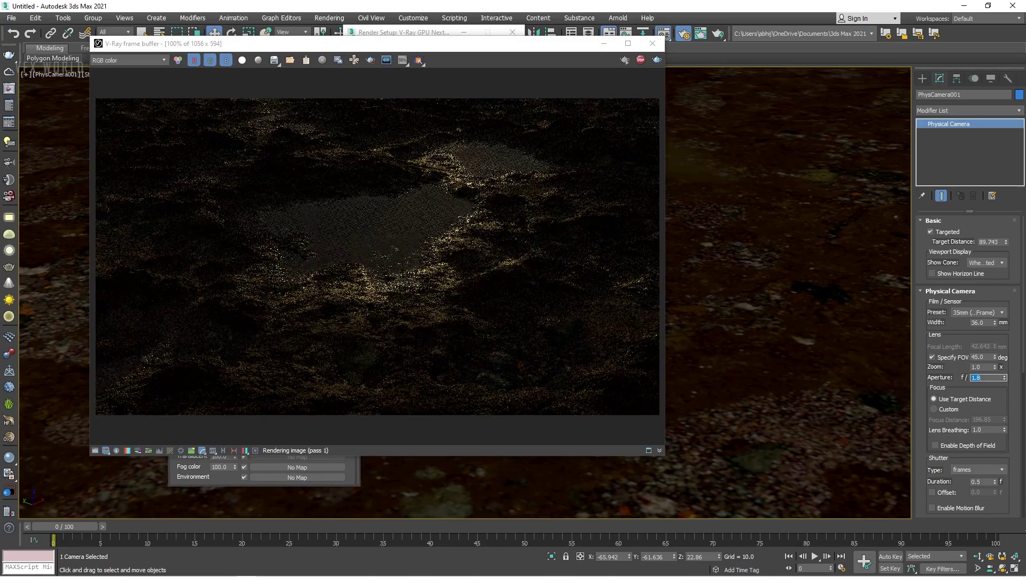
pyautogui.moveTo(979, 344); pyautogui.dragTo(976, 256)
pyautogui.click(944, 361)
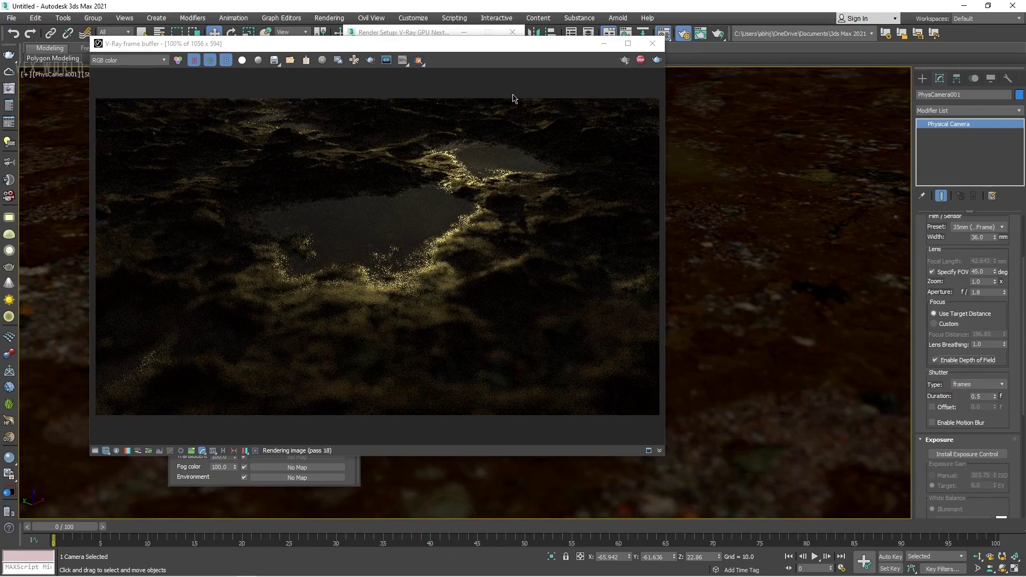
# Step: Install exposure control at ISO 200 and shorten the target distance to 58.333
pyautogui.moveTo(515, 49); pyautogui.dragTo(474, 76)
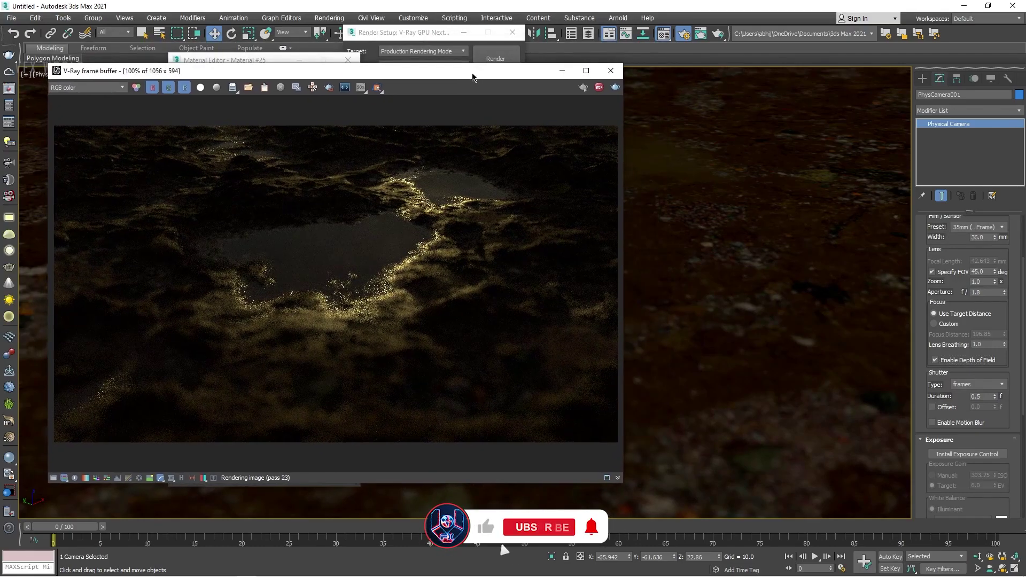
pyautogui.click(945, 456)
pyautogui.doubleClick(983, 475)
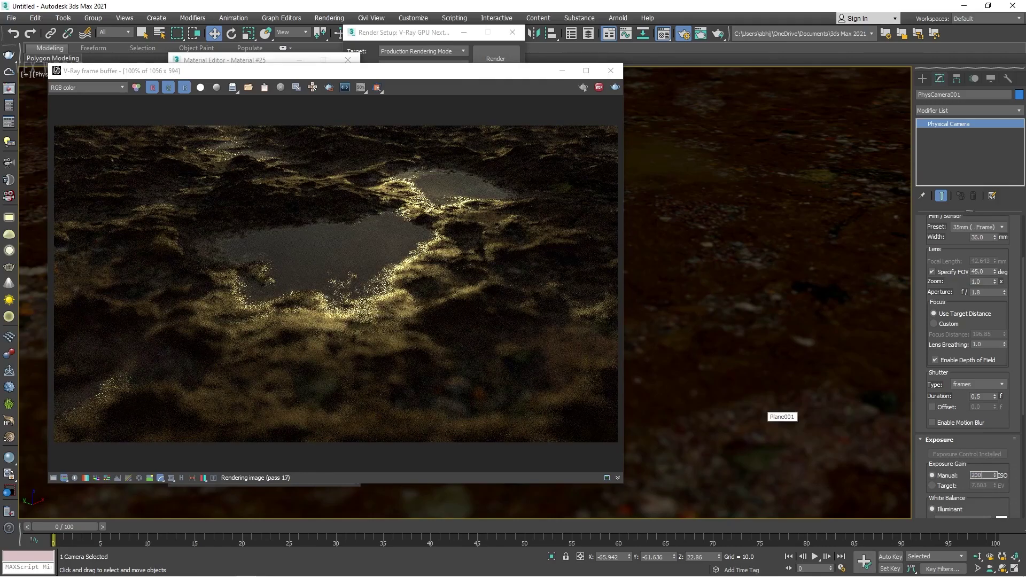
pyautogui.press('Return')
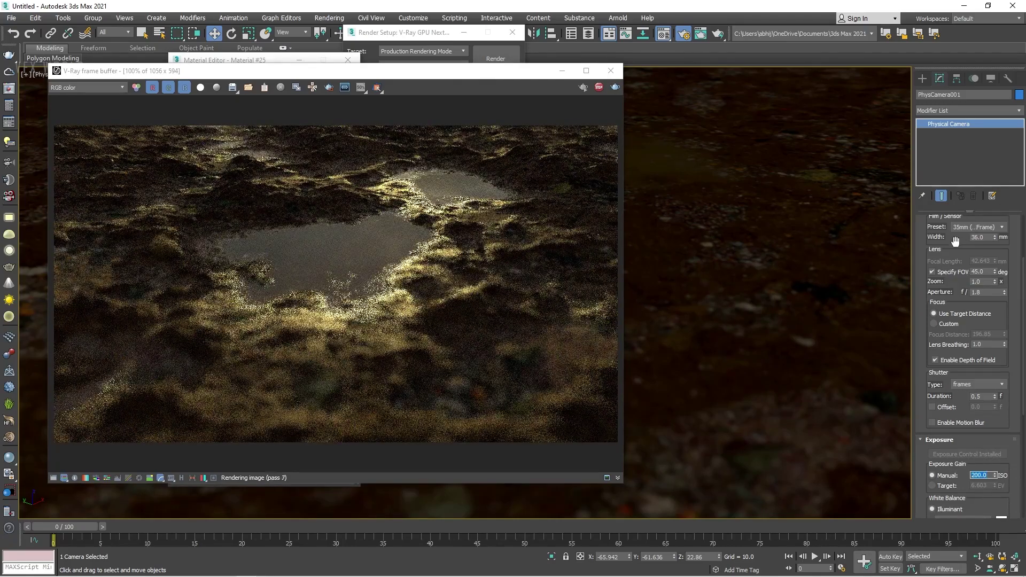
pyautogui.moveTo(955, 242); pyautogui.dragTo(957, 367)
pyautogui.moveTo(1008, 244); pyautogui.dragTo(1008, 259)
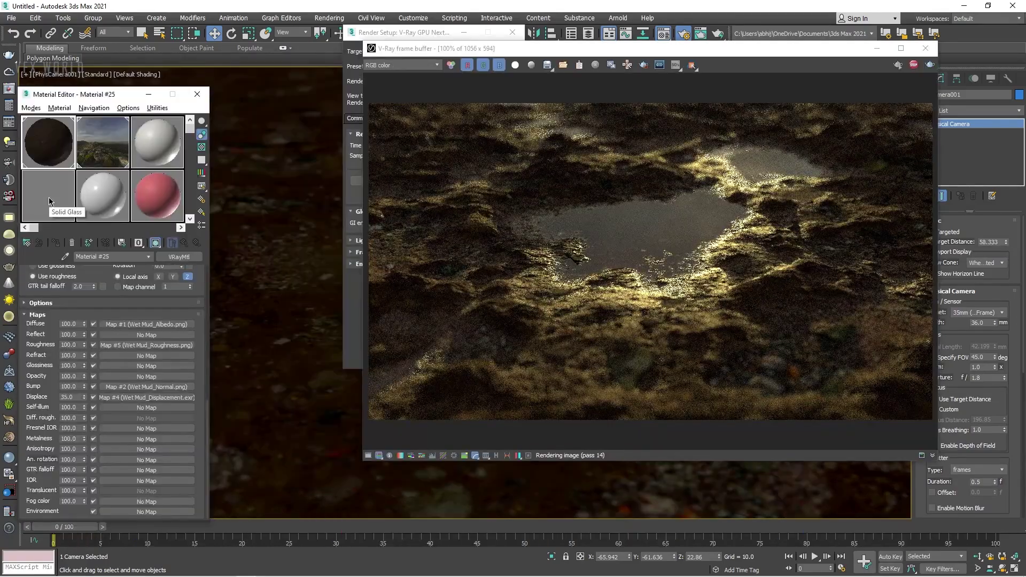
# Step: Set the cape_hill_4k VRayHDRI map's horizontal rotation to -8 in the Material Editor
pyautogui.moveTo(99, 95); pyautogui.dragTo(146, 73)
pyautogui.click(154, 121)
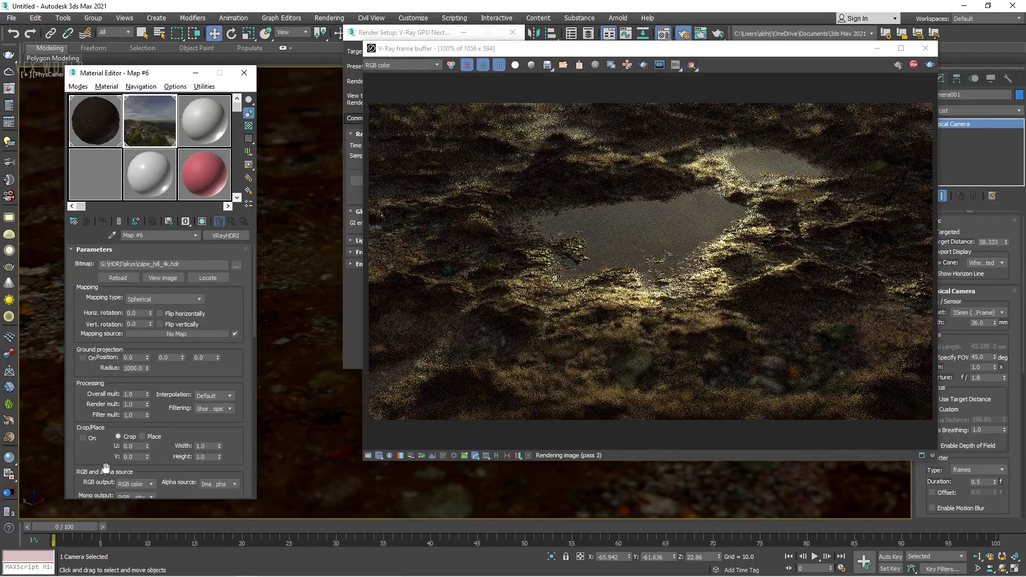
pyautogui.moveTo(150, 318); pyautogui.dragTo(172, 320)
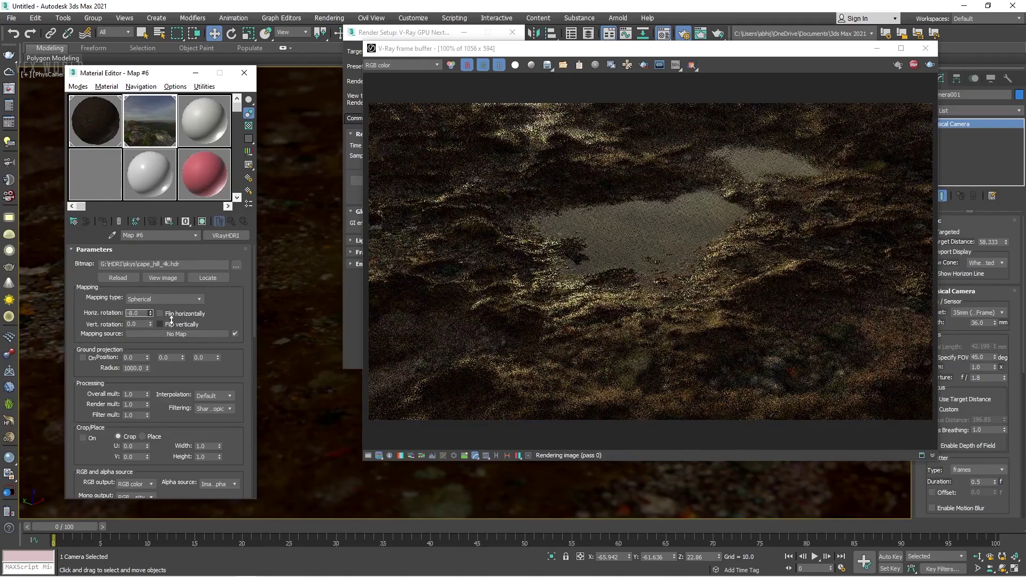